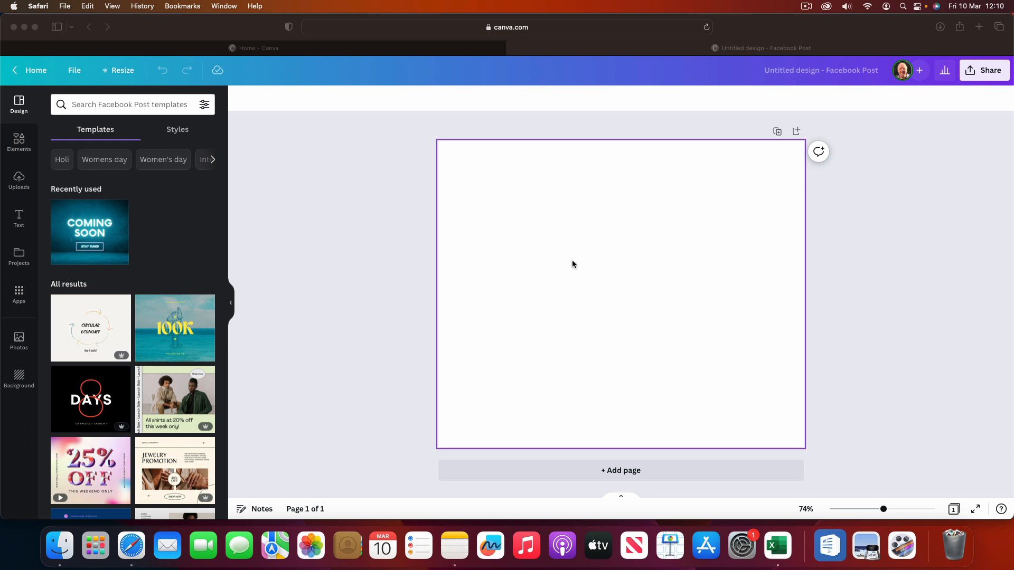
Step: Search the elements library for "Frames" and show all results in the frames category
{"action": "left_click", "coordinate": [18, 141]}
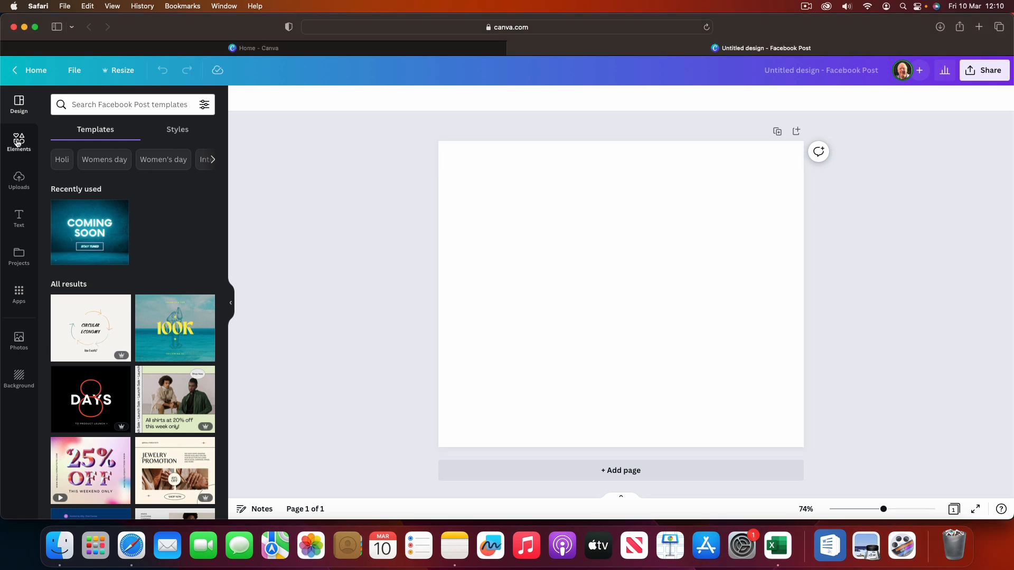
{"action": "left_click", "coordinate": [19, 142]}
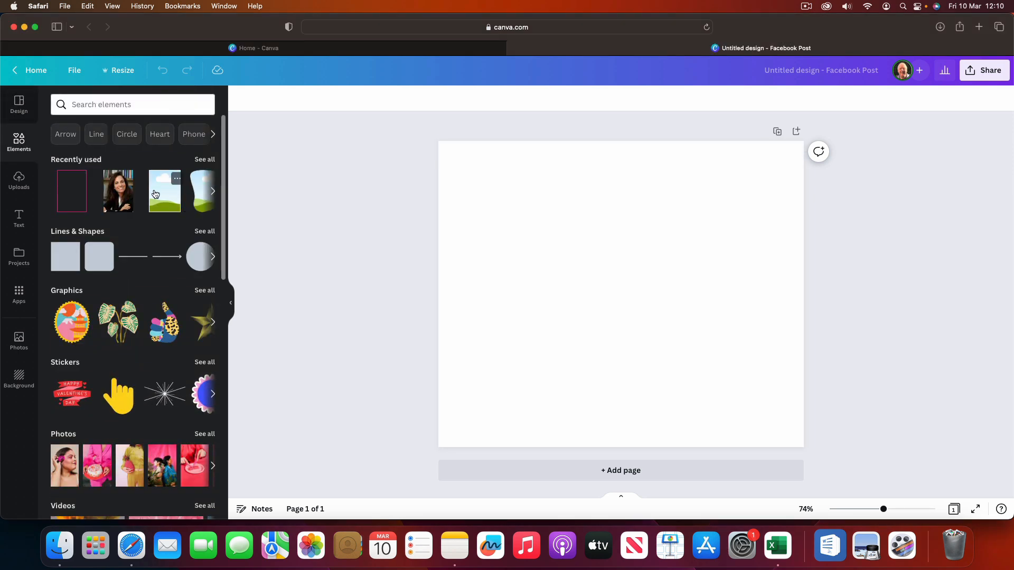
{"action": "left_click", "coordinate": [90, 105]}
{"action": "type", "text": "Frames"}
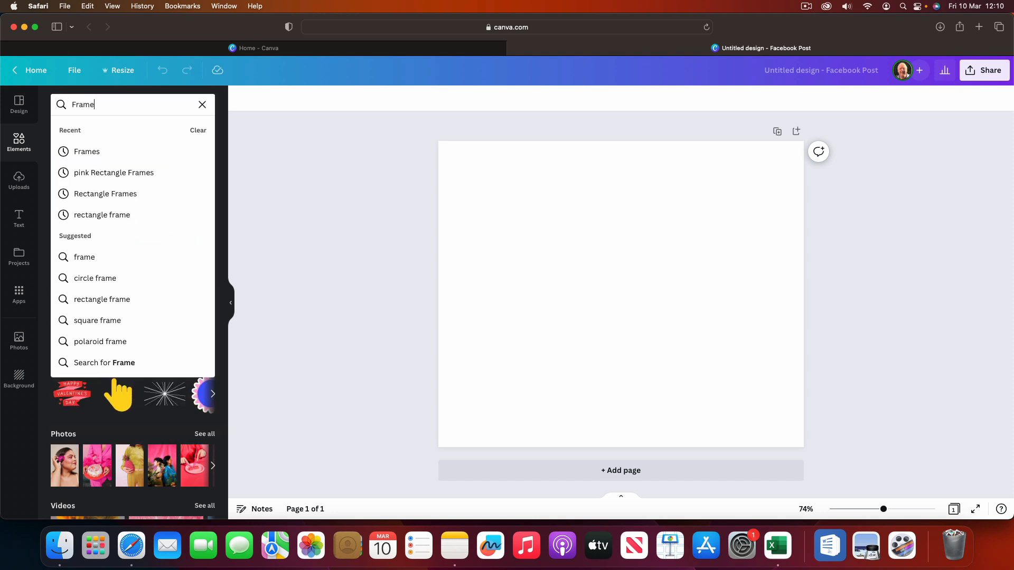
{"action": "key", "text": "Return"}
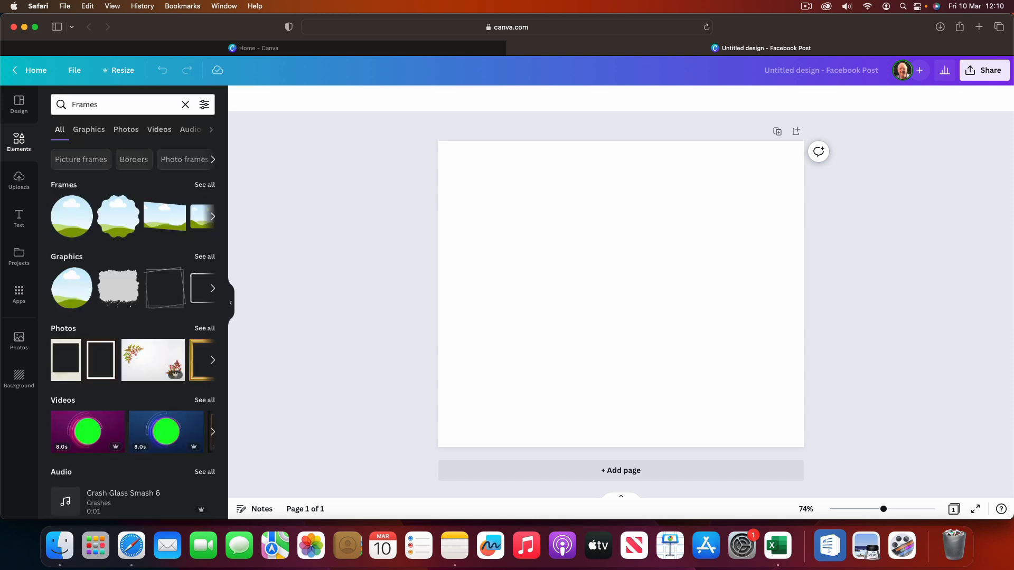
{"action": "left_click", "coordinate": [205, 185]}
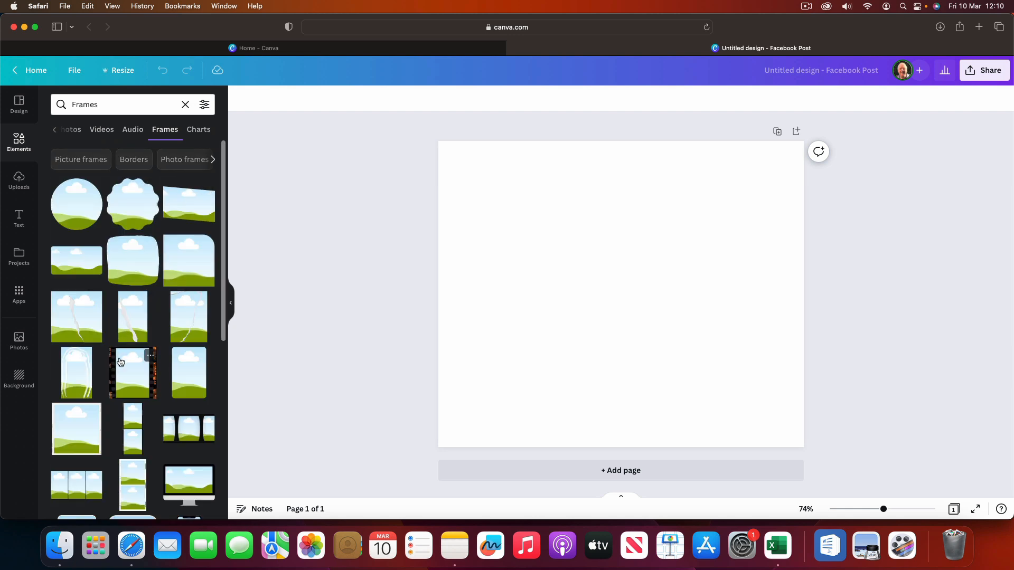
Step: Add the plain portrait rectangle frame with a thin border to the page and enlarge it to most of the page's height
{"action": "scroll", "coordinate": [119, 362], "scroll_direction": "down", "scroll_amount": 3}
{"action": "scroll", "coordinate": [119, 362], "scroll_direction": "down", "scroll_amount": 10}
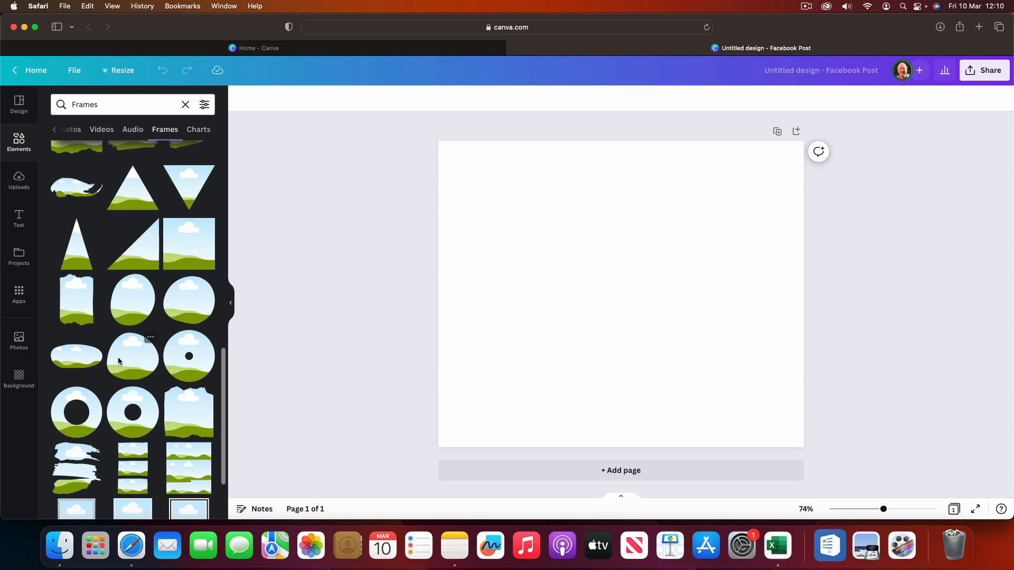
{"action": "scroll", "coordinate": [119, 362], "scroll_direction": "down", "scroll_amount": 5}
{"action": "scroll", "coordinate": [119, 362], "scroll_direction": "down", "scroll_amount": 3}
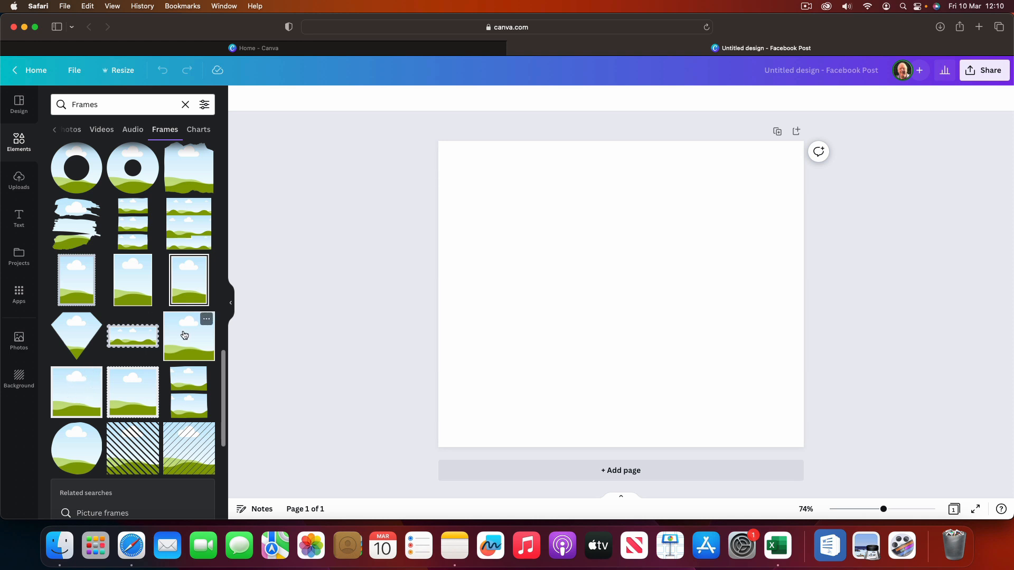
{"action": "left_click", "coordinate": [132, 288]}
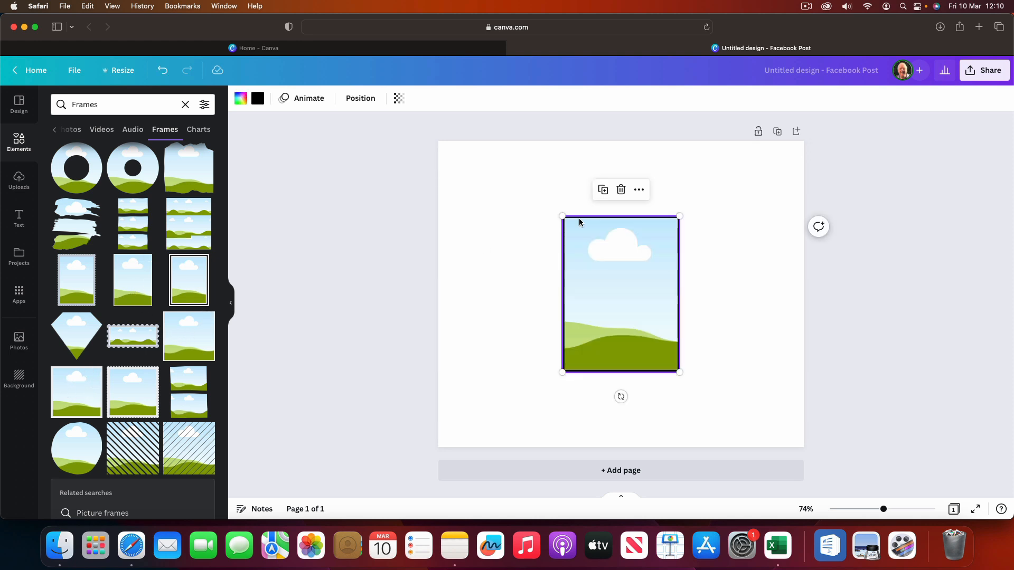
{"action": "left_click_drag", "start_coordinate": [559, 217], "coordinate": [498, 182]}
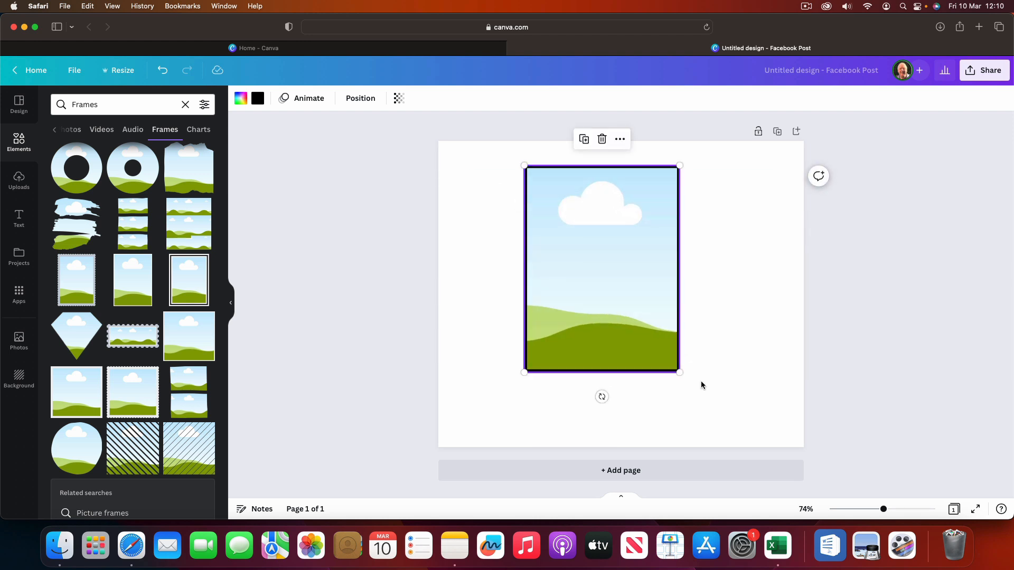
{"action": "left_click_drag", "start_coordinate": [679, 372], "coordinate": [737, 414]}
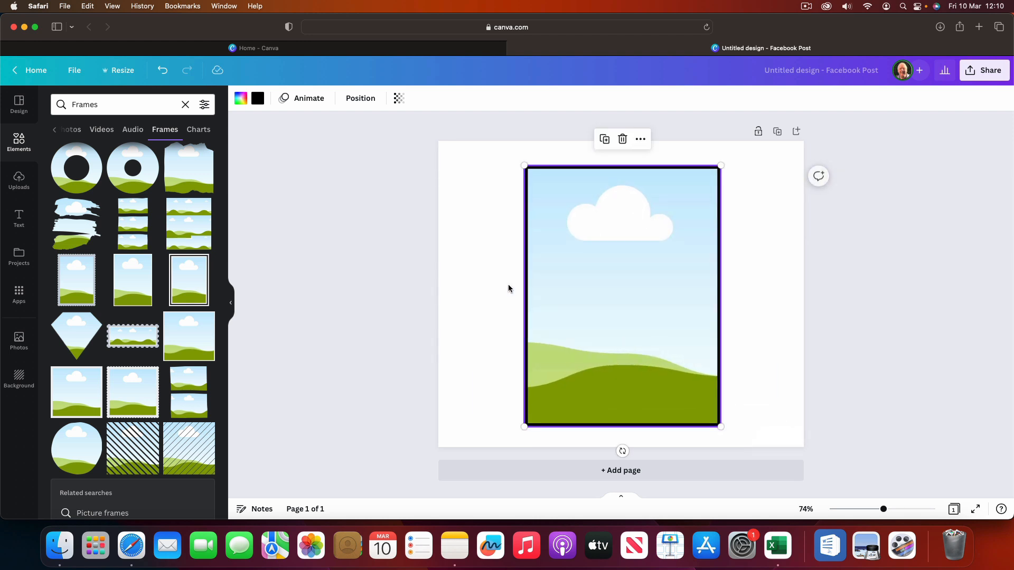
Step: Recolour the frame's black border to a custom light pink
{"action": "left_click", "coordinate": [503, 232]}
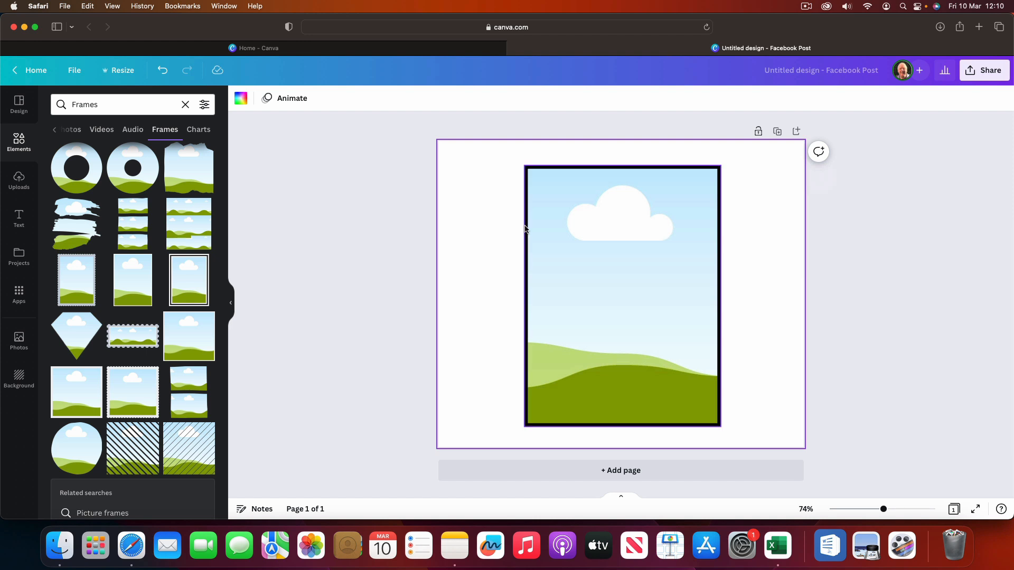
{"action": "left_click", "coordinate": [524, 230]}
{"action": "left_click", "coordinate": [258, 99]}
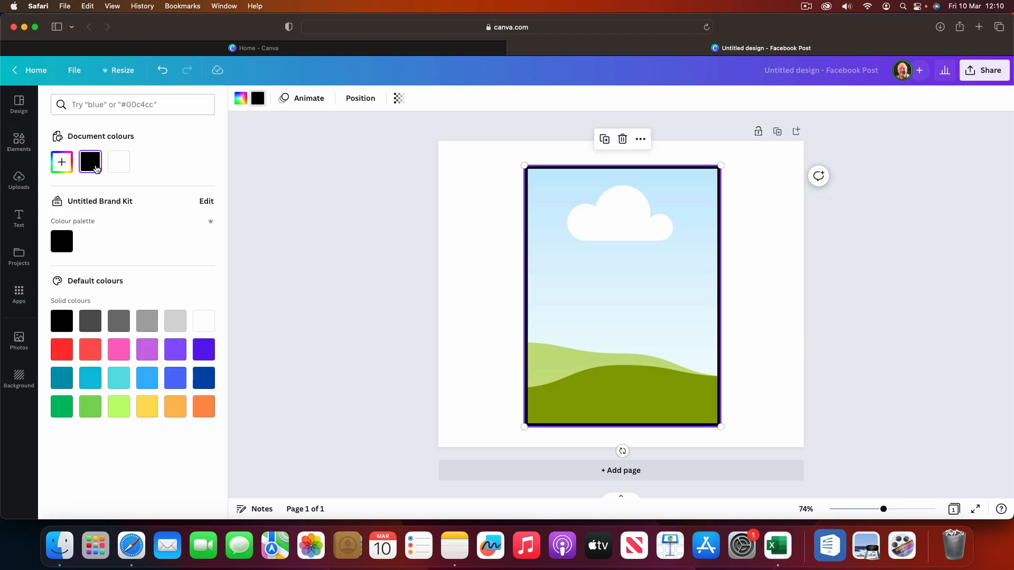
{"action": "left_click", "coordinate": [61, 161]}
{"action": "left_click", "coordinate": [182, 253]}
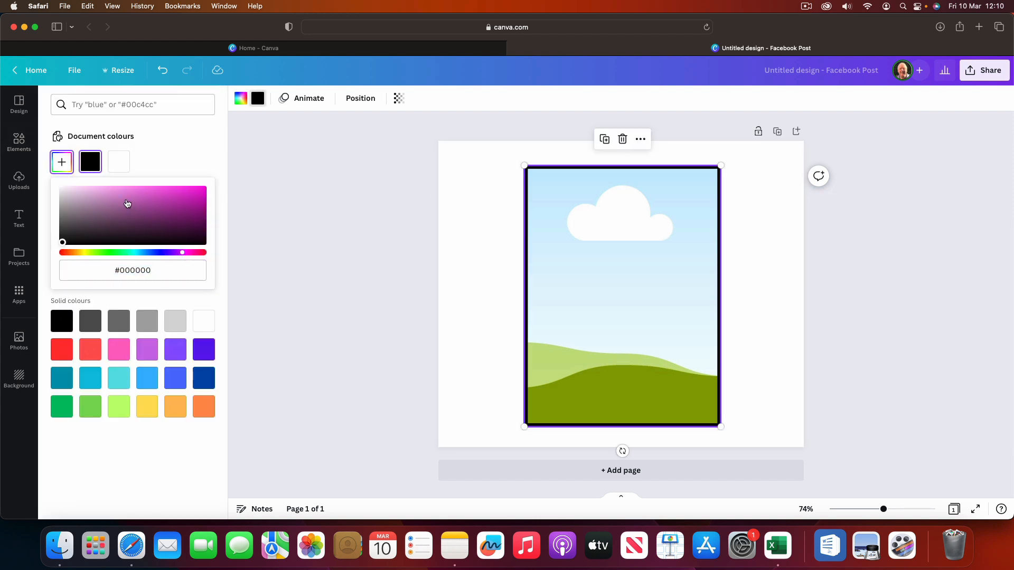
{"action": "left_click_drag", "start_coordinate": [127, 202], "coordinate": [109, 178]}
{"action": "left_click", "coordinate": [364, 207]}
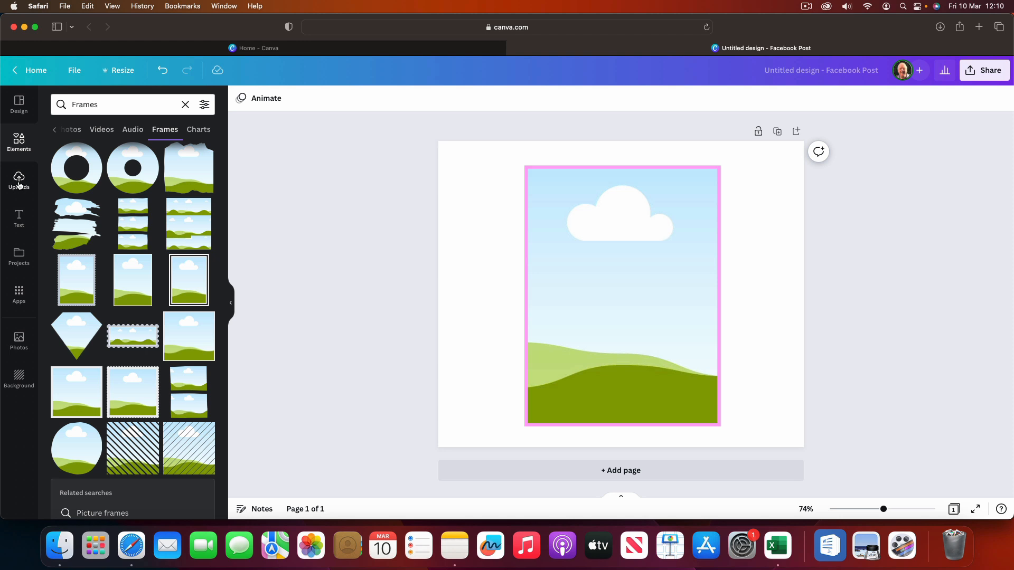
Step: Fill the frame with the recently used photo of the dark-haired woman in front of bookshelves
{"action": "left_click", "coordinate": [19, 340]}
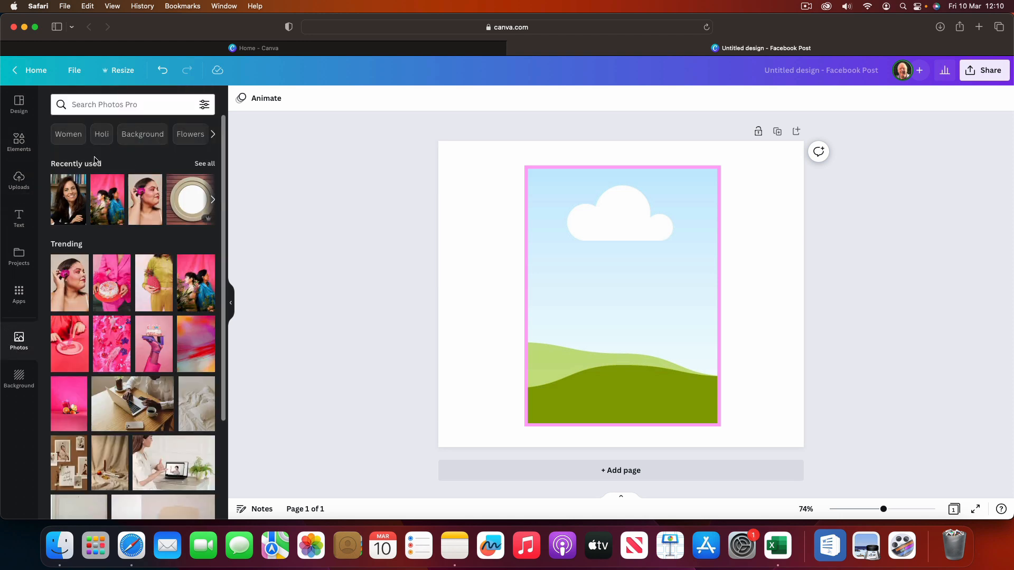
{"action": "left_click_drag", "start_coordinate": [69, 196], "coordinate": [559, 244]}
{"action": "left_click", "coordinate": [470, 235]}
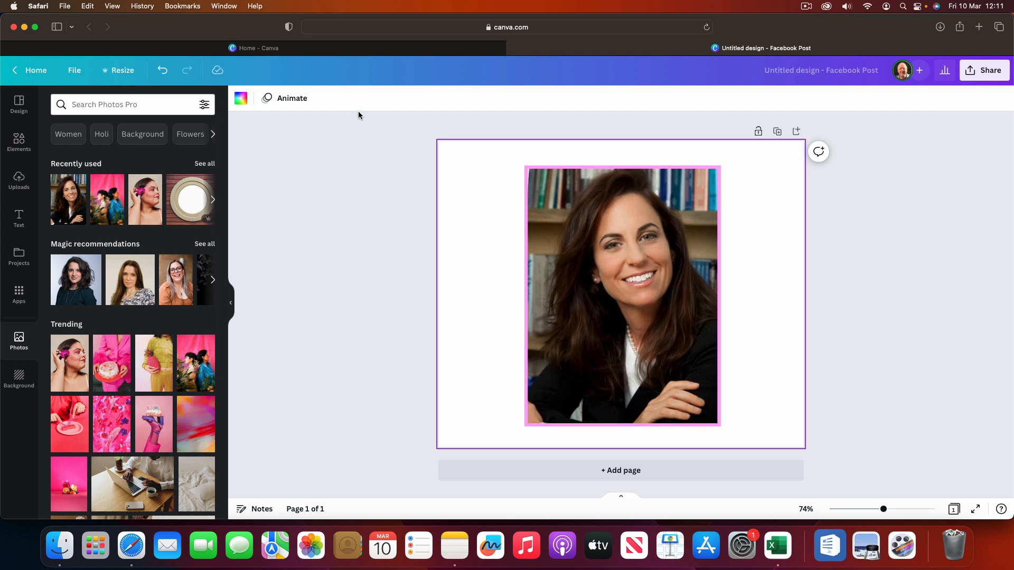
Step: Undo the photo fill, border colour and frame insertion back to a blank page
{"action": "left_click", "coordinate": [163, 72]}
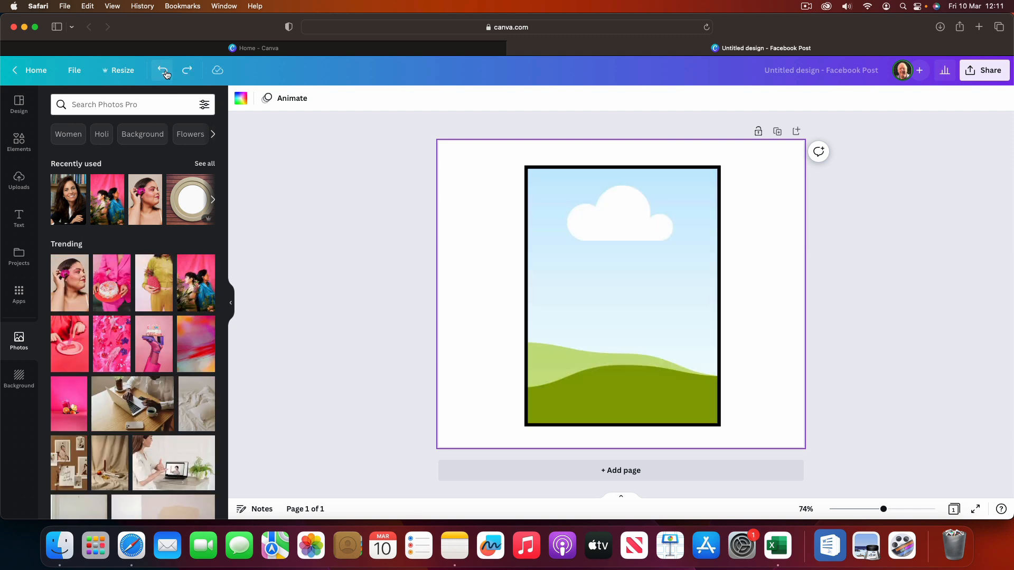
{"action": "left_click", "coordinate": [164, 72]}
{"action": "left_click", "coordinate": [164, 72]}
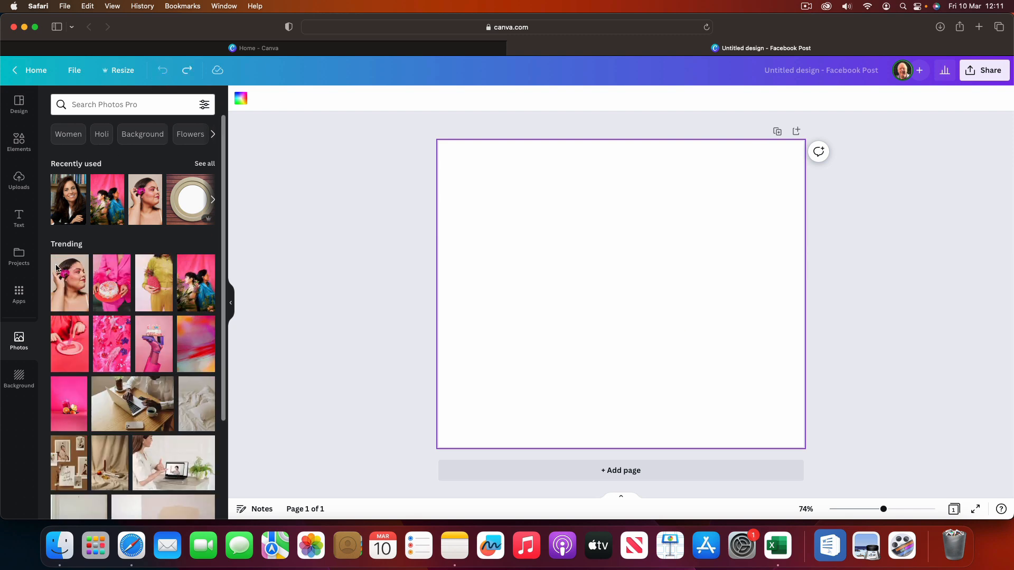
Step: Place the recently used photo of the dark-haired woman directly on the blank page, without a frame
{"action": "left_click", "coordinate": [66, 205]}
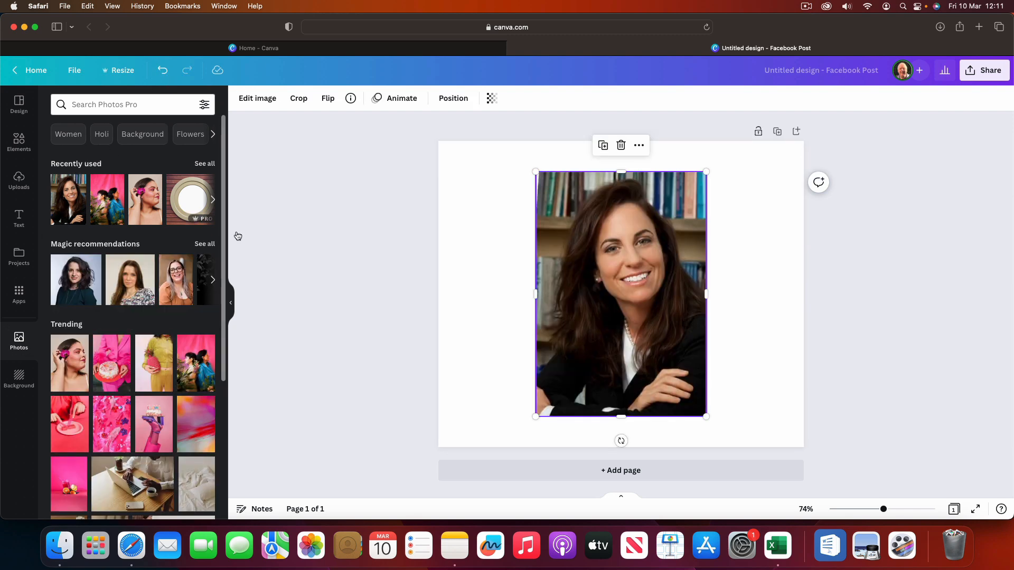
{"action": "left_click", "coordinate": [486, 257]}
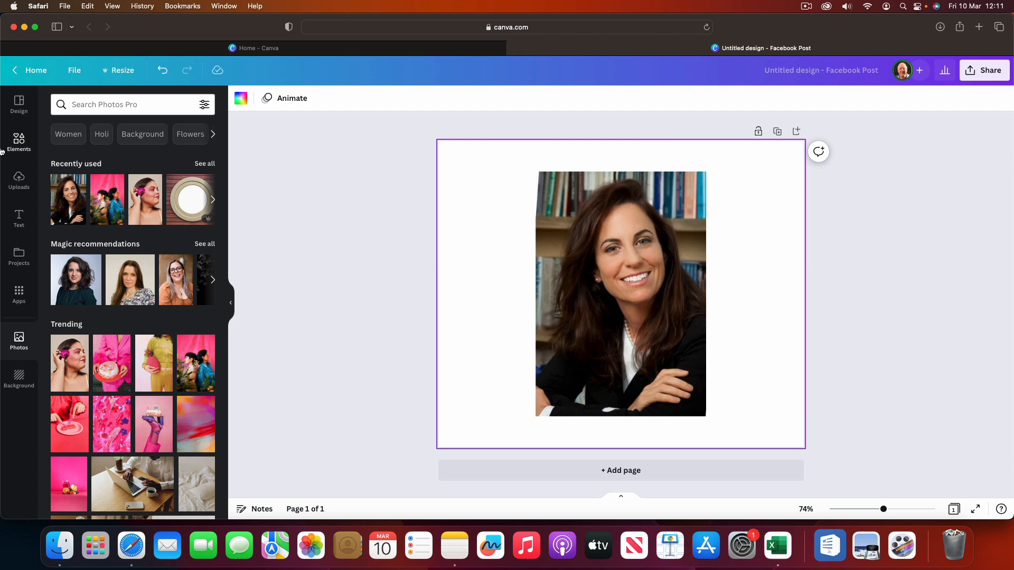
Step: Search the elements library for "Borders", show all graphics results, and narrow them to "Rectangle border"
{"action": "left_click", "coordinate": [20, 143]}
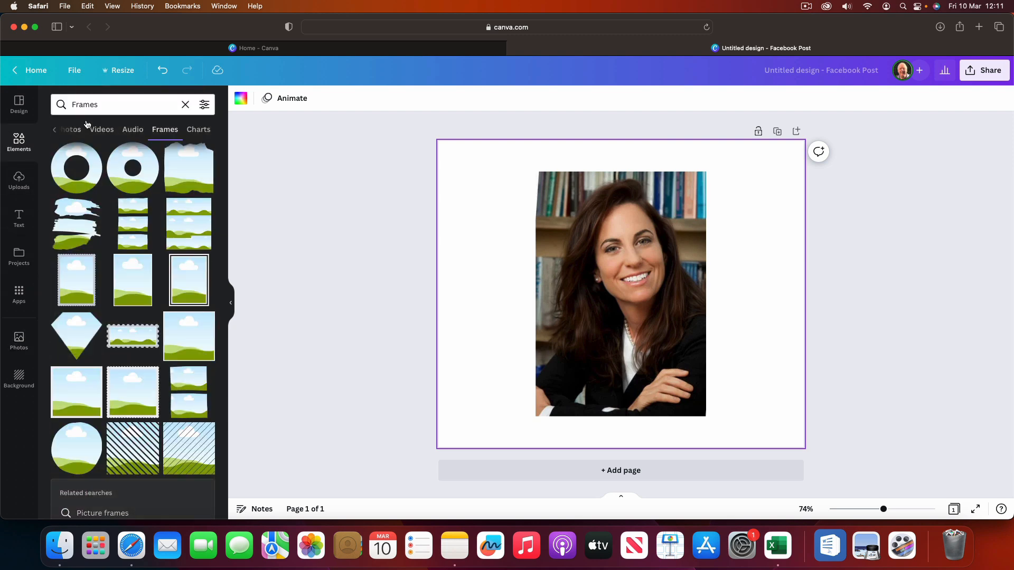
{"action": "left_click_drag", "start_coordinate": [104, 103], "coordinate": [52, 104]}
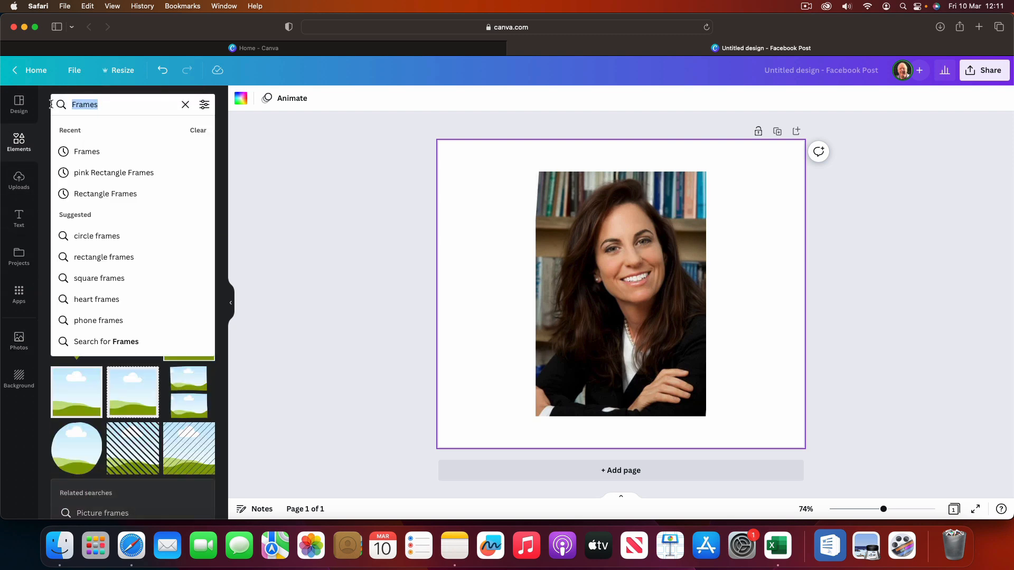
{"action": "type", "text": "borders"}
{"action": "key", "text": "Return"}
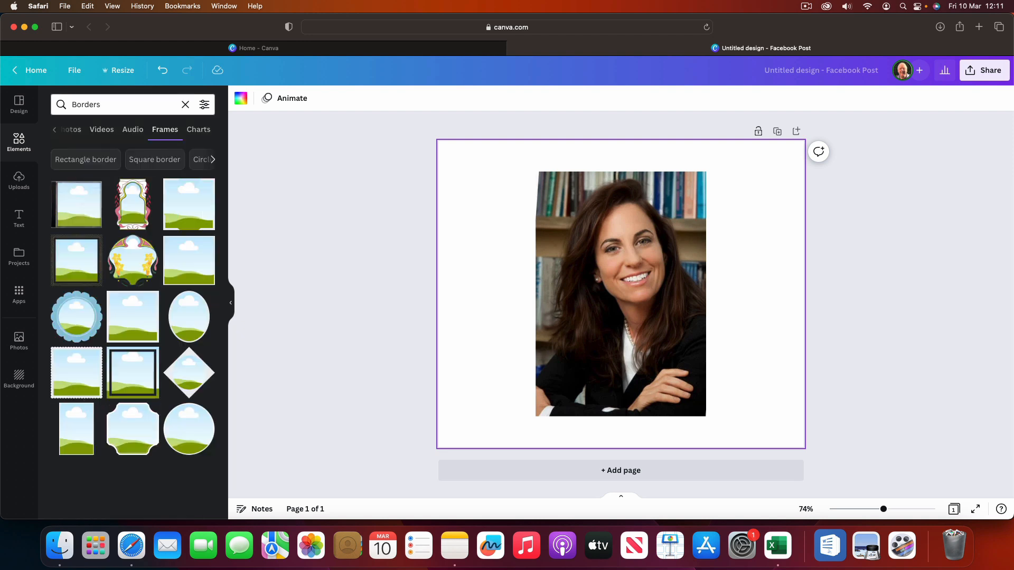
{"action": "left_click", "coordinate": [54, 131]}
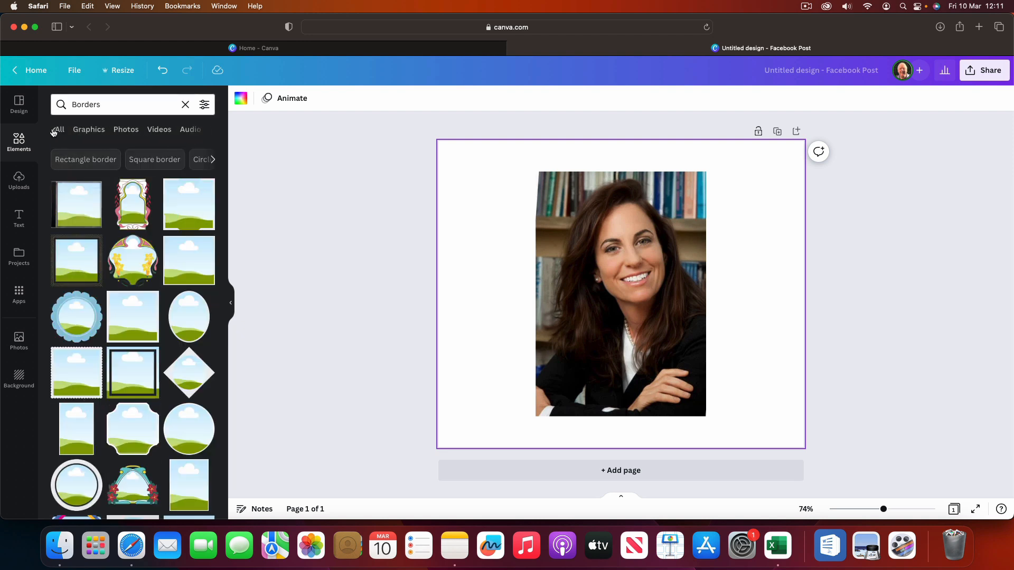
{"action": "left_click", "coordinate": [60, 130]}
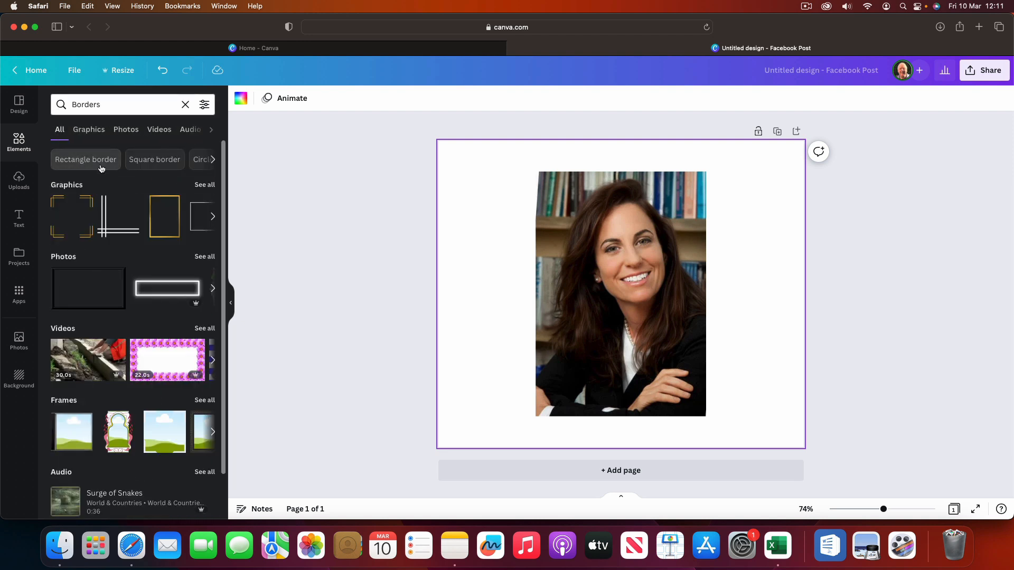
{"action": "left_click", "coordinate": [204, 185]}
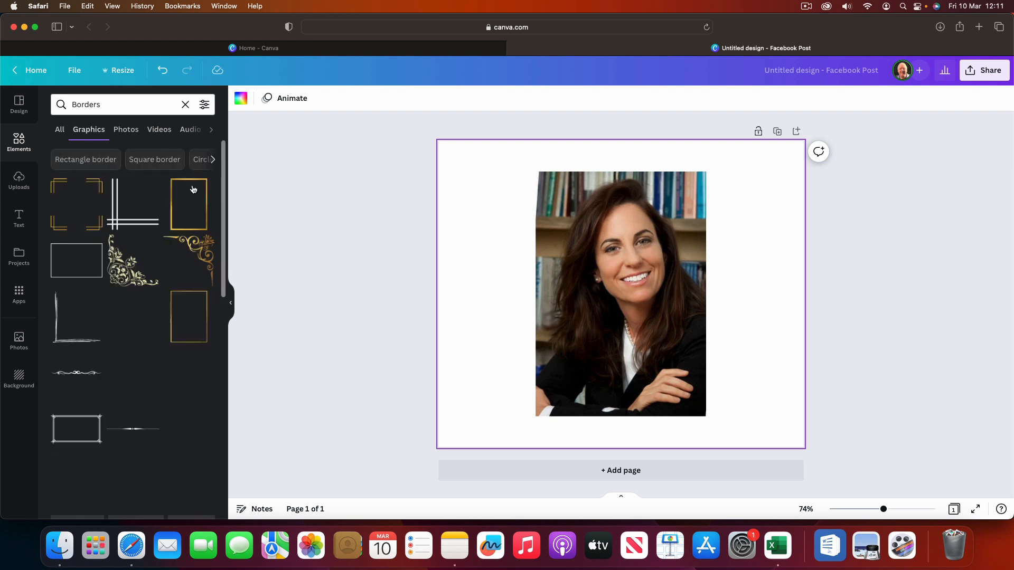
{"action": "left_click", "coordinate": [83, 160]}
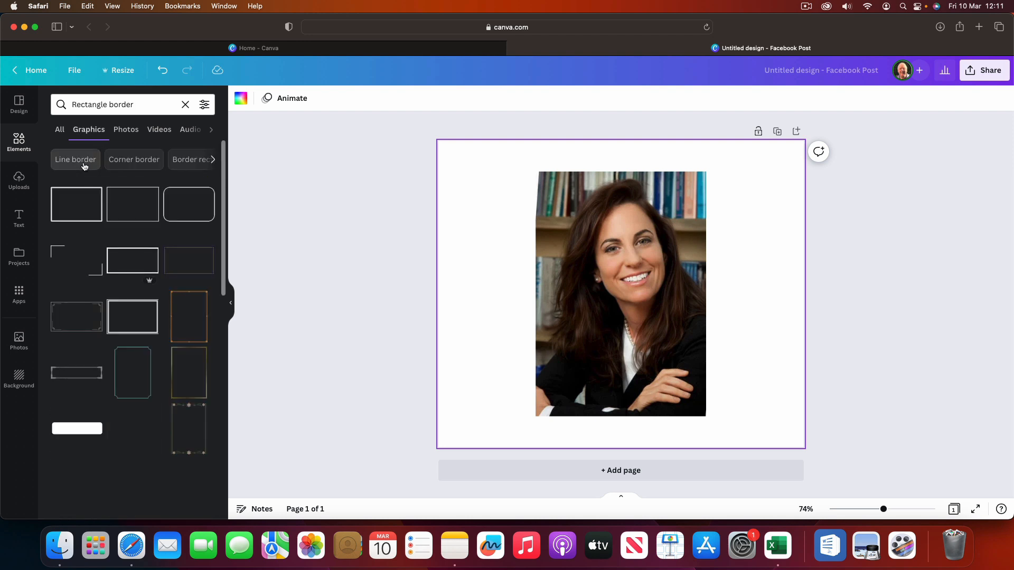
Step: Add the thin dark pink portrait rectangle border from the graphics results to the page
{"action": "scroll", "coordinate": [148, 309], "scroll_direction": "down", "scroll_amount": 10}
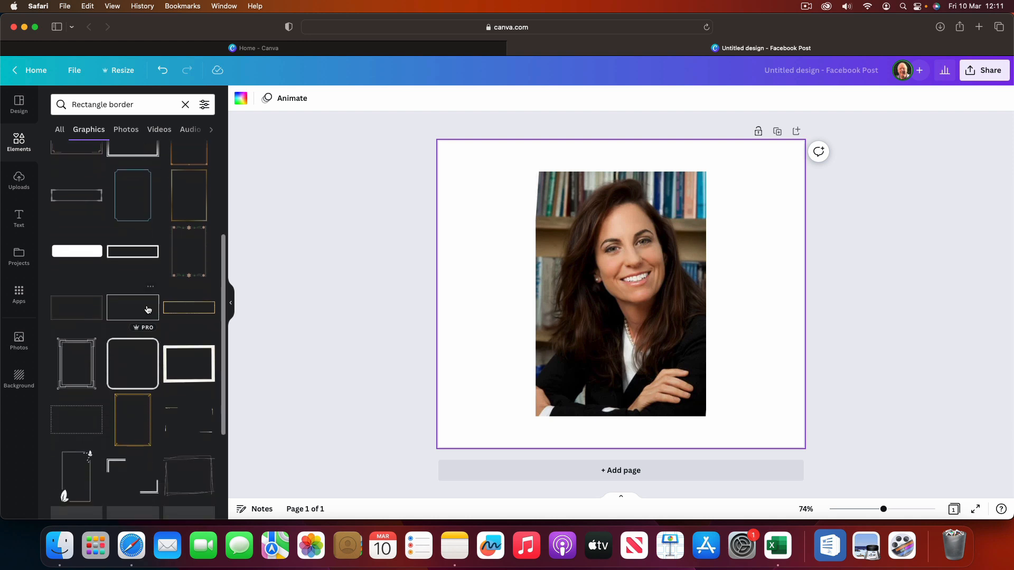
{"action": "scroll", "coordinate": [147, 310], "scroll_direction": "up", "scroll_amount": 2}
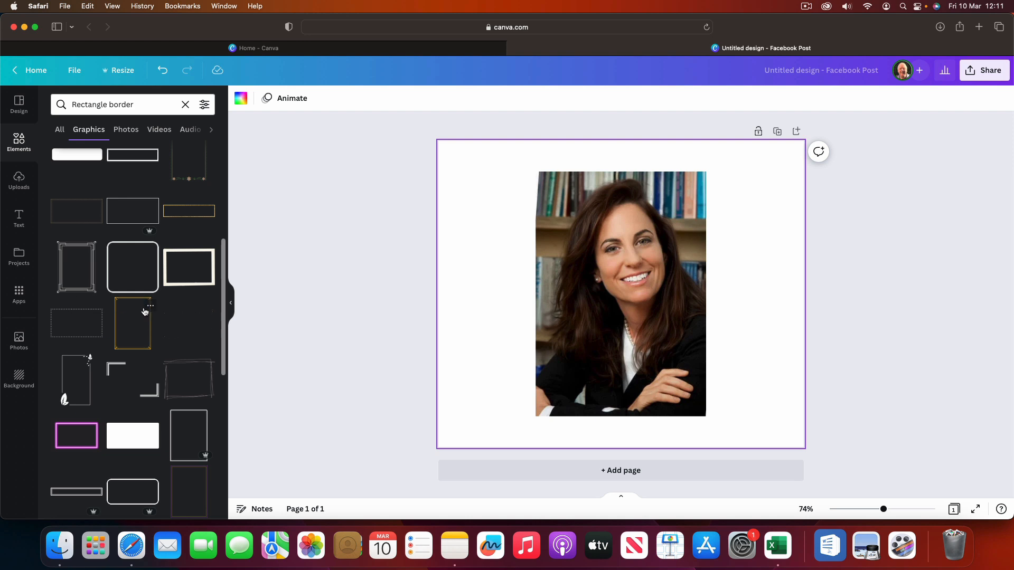
{"action": "scroll", "coordinate": [144, 312], "scroll_direction": "down", "scroll_amount": 6}
{"action": "scroll", "coordinate": [144, 311], "scroll_direction": "down", "scroll_amount": 6}
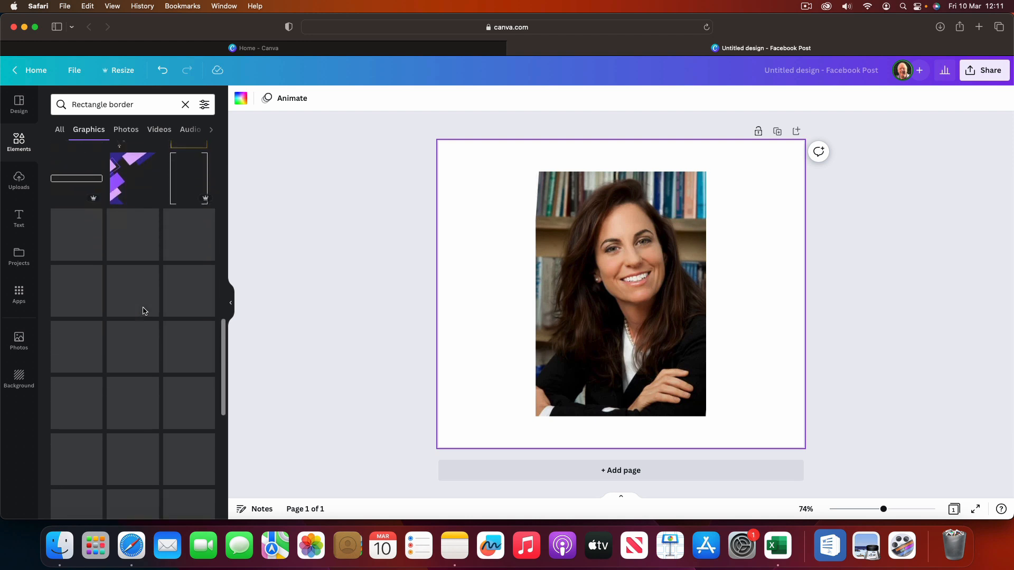
{"action": "scroll", "coordinate": [143, 311], "scroll_direction": "down", "scroll_amount": 6}
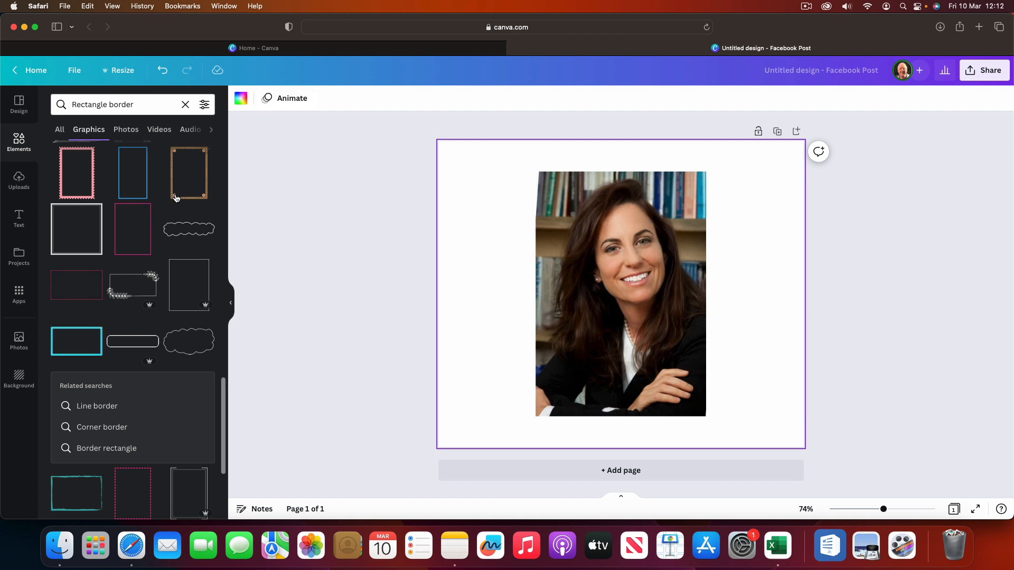
{"action": "left_click", "coordinate": [132, 230]}
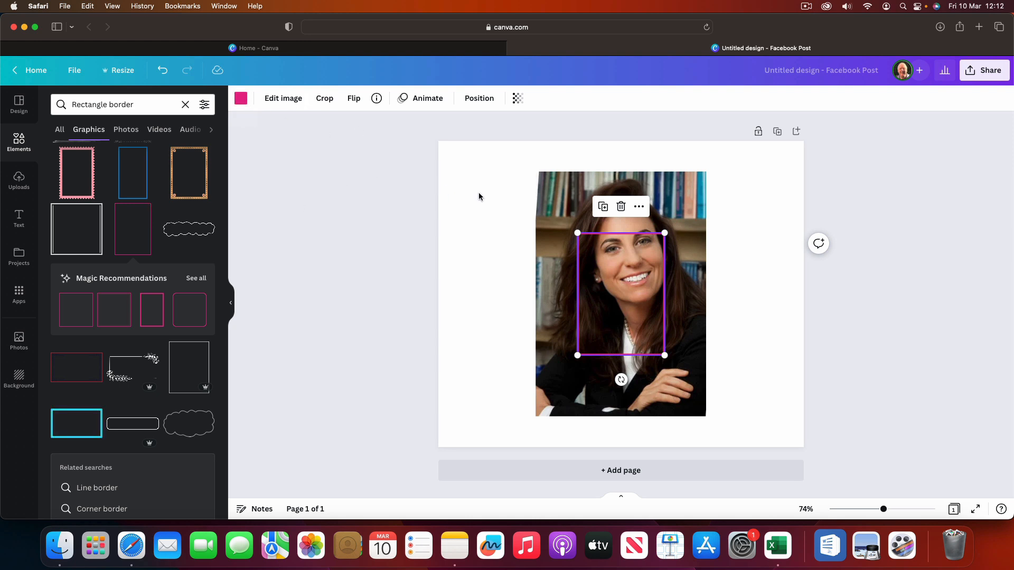
Step: Resize and position the pink border so it lines up with the edges of the woman's photo
{"action": "left_click", "coordinate": [496, 201]}
{"action": "left_click_drag", "start_coordinate": [584, 238], "coordinate": [544, 177]}
{"action": "left_click_drag", "start_coordinate": [623, 294], "coordinate": [694, 423]}
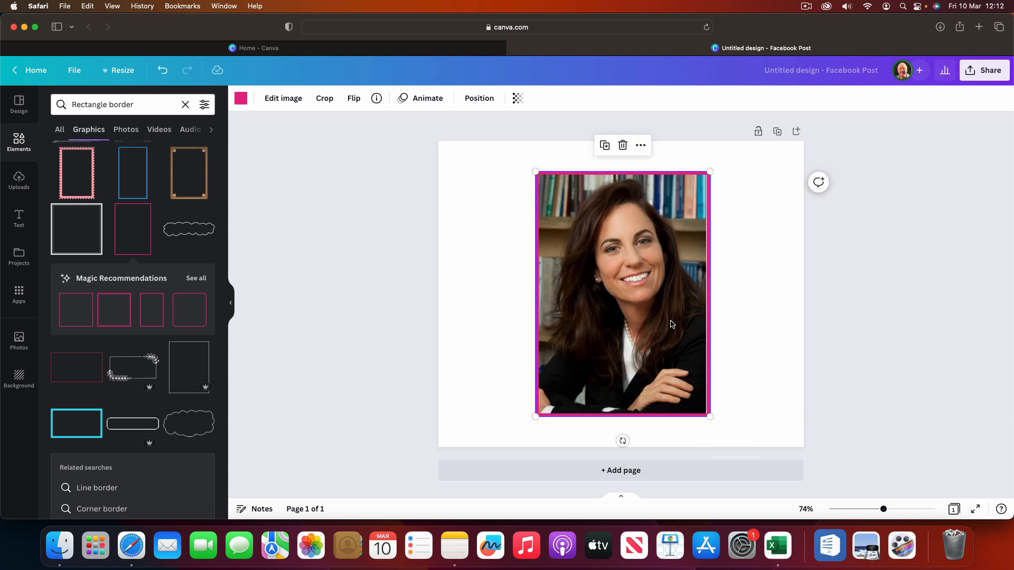
{"action": "left_click_drag", "start_coordinate": [708, 316], "coordinate": [707, 317]}
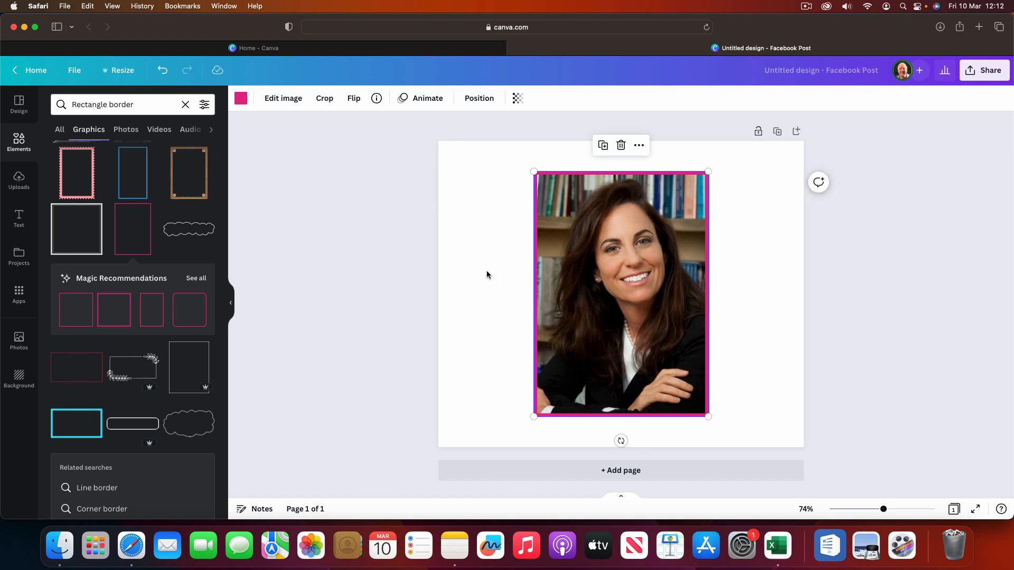
{"action": "left_click", "coordinate": [484, 272]}
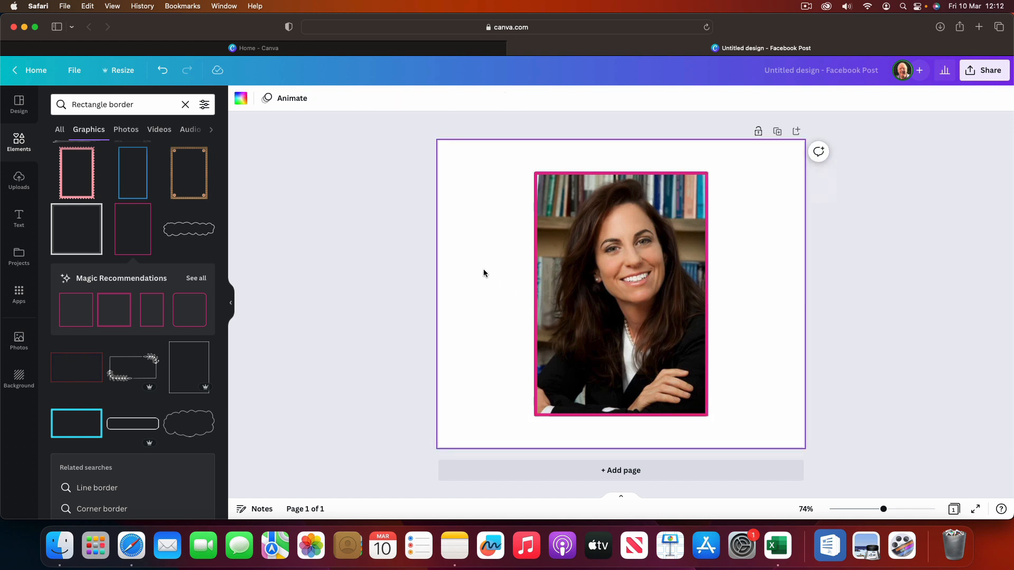
Step: Recolour the rectangle border around the woman's photo to a lighter pink
{"action": "left_click", "coordinate": [536, 190]}
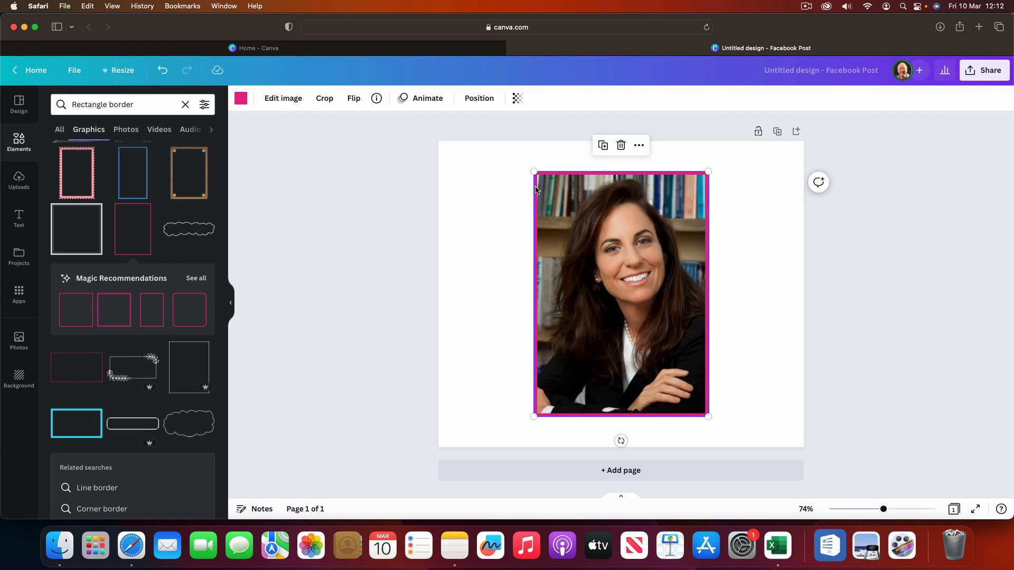
{"action": "left_click", "coordinate": [241, 98]}
{"action": "left_click", "coordinate": [61, 162]}
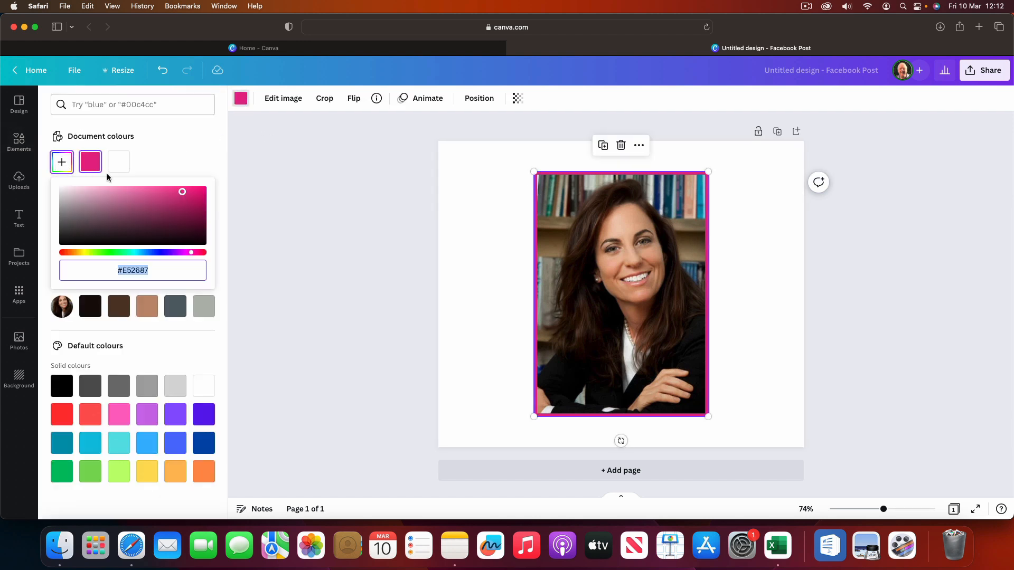
{"action": "left_click", "coordinate": [130, 189]}
{"action": "left_click", "coordinate": [312, 174]}
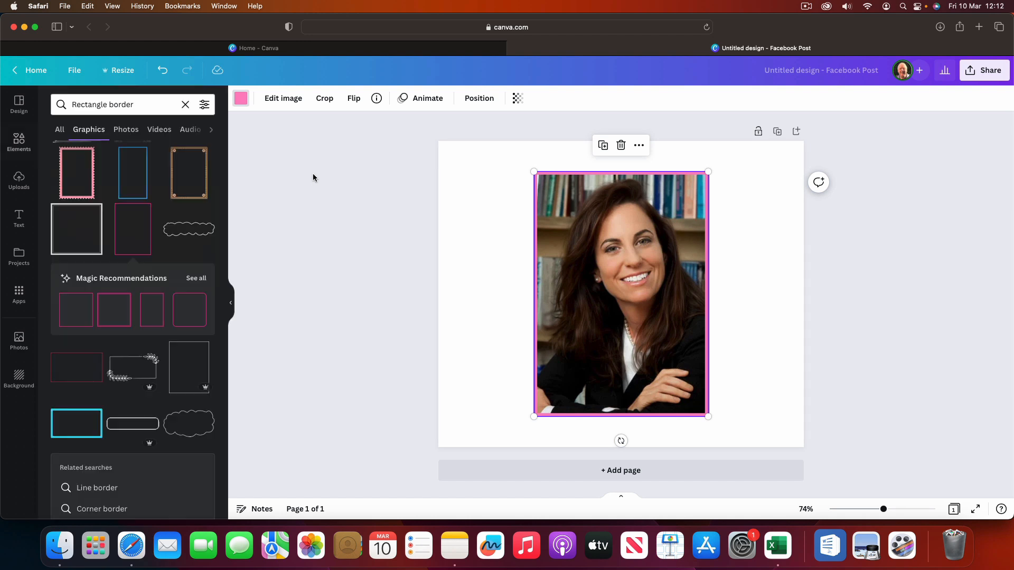
{"action": "left_click", "coordinate": [480, 200]}
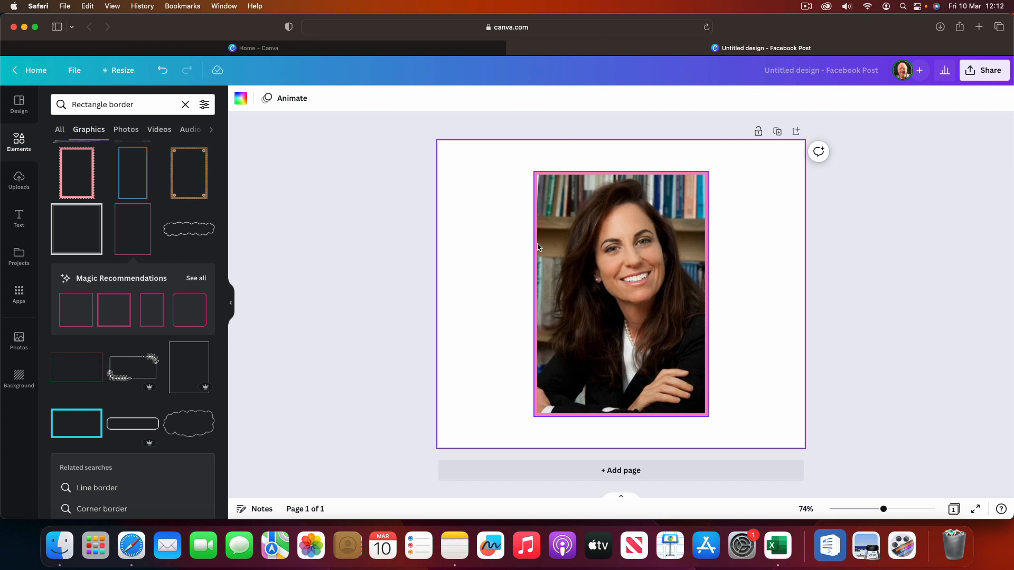
Step: Undo the recent changes back to the plain photo without the rectangle border
{"action": "left_click", "coordinate": [163, 71]}
{"action": "left_click", "coordinate": [163, 72]}
{"action": "left_click", "coordinate": [163, 72]}
{"action": "left_click", "coordinate": [163, 73]}
{"action": "left_click", "coordinate": [163, 72]}
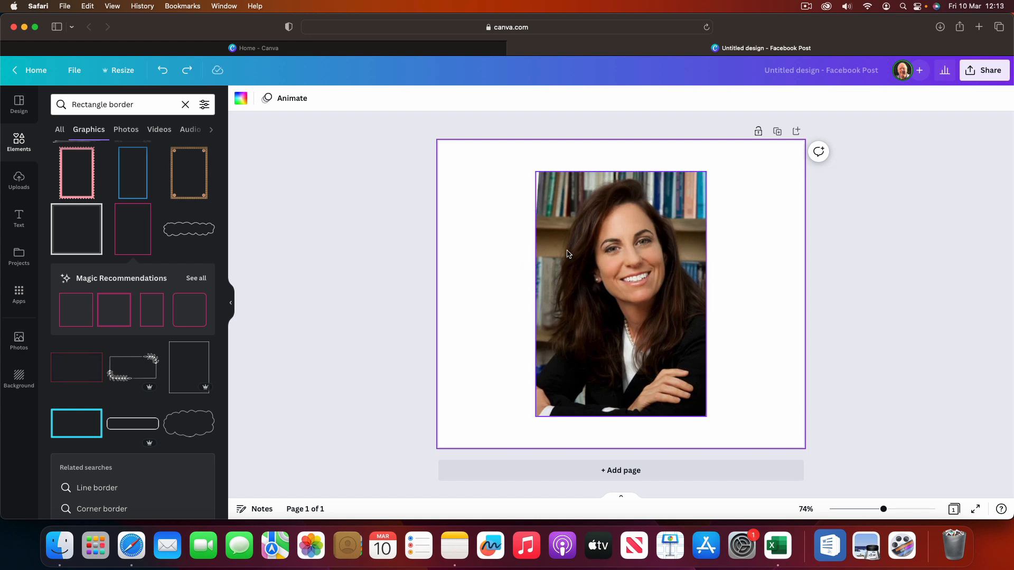
Step: Add the Glow shadow effect to the woman's photo and open its settings
{"action": "left_click", "coordinate": [581, 252]}
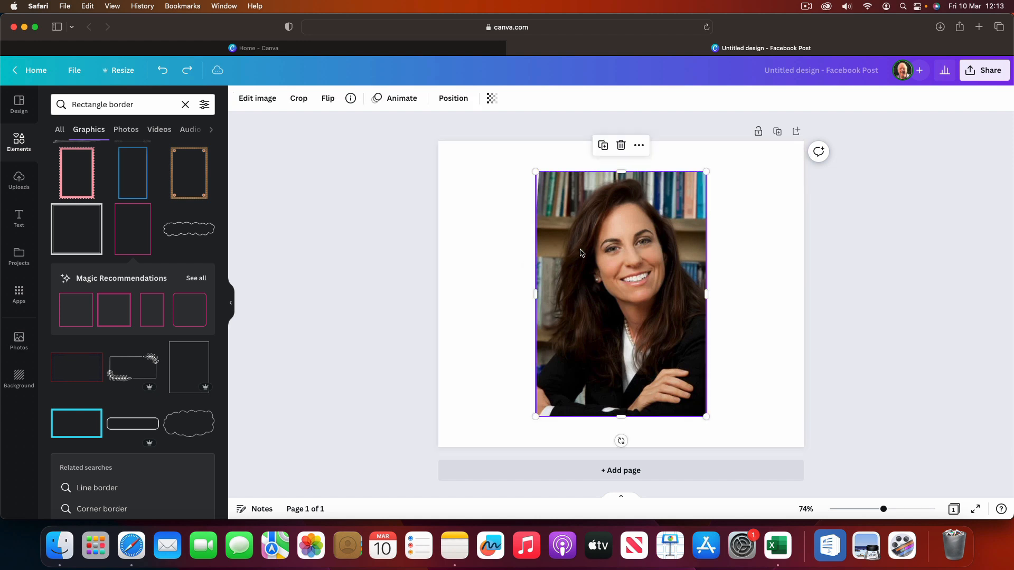
{"action": "left_click", "coordinate": [244, 100]}
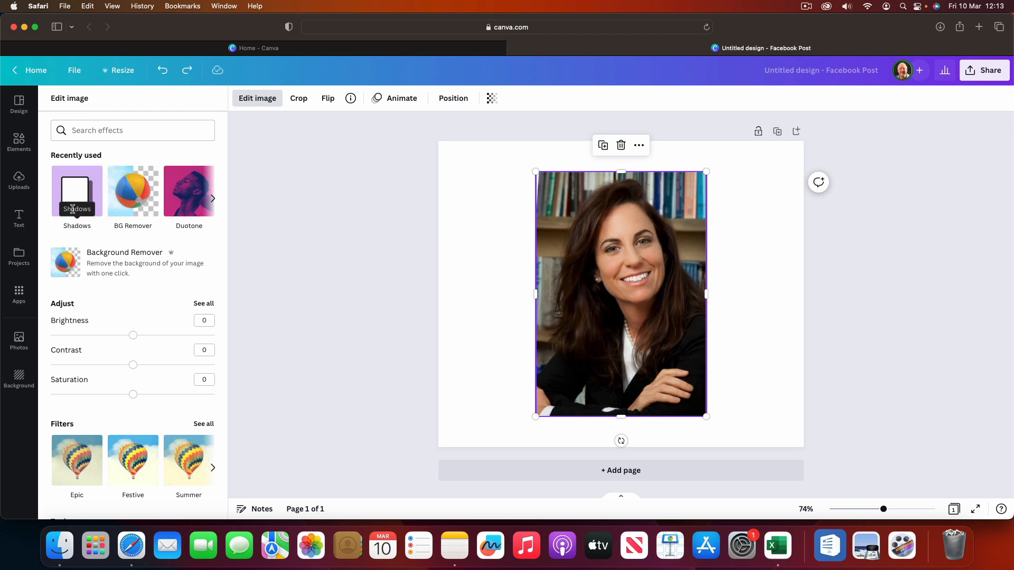
{"action": "scroll", "coordinate": [105, 318], "scroll_direction": "down", "scroll_amount": 3}
{"action": "scroll", "coordinate": [106, 318], "scroll_direction": "down", "scroll_amount": 8}
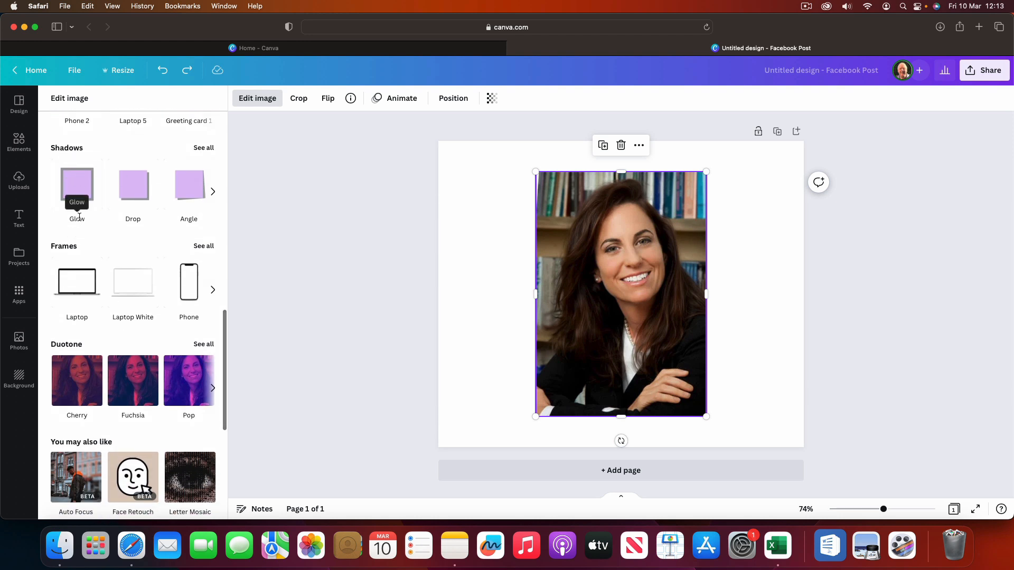
{"action": "left_click", "coordinate": [79, 184]}
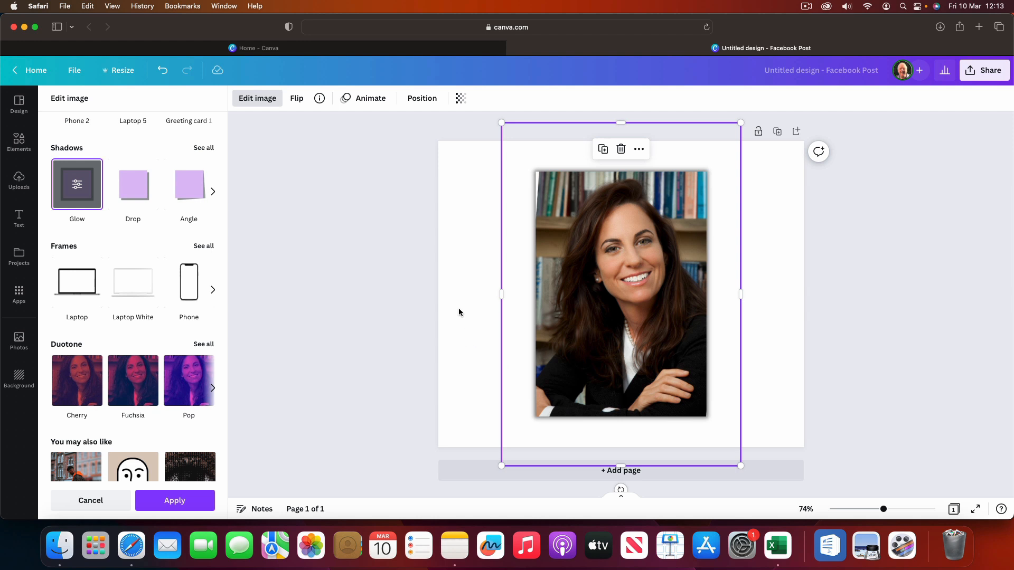
{"action": "left_click", "coordinate": [78, 188]}
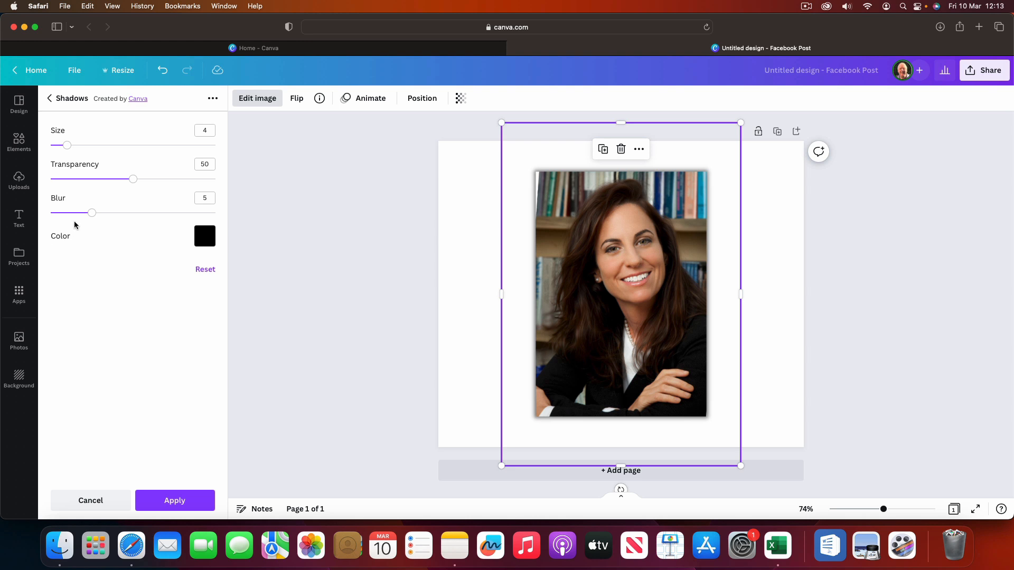
Step: Turn the glow into a solid outline with blur 0, transparency 100 and size 10
{"action": "left_click_drag", "start_coordinate": [90, 213], "coordinate": [51, 214]}
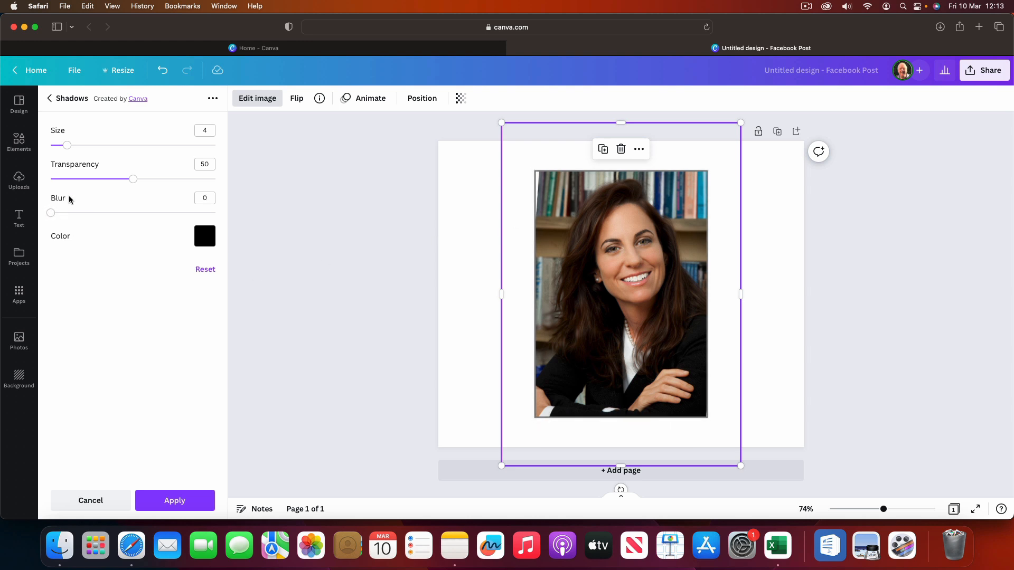
{"action": "left_click_drag", "start_coordinate": [132, 180], "coordinate": [220, 182]}
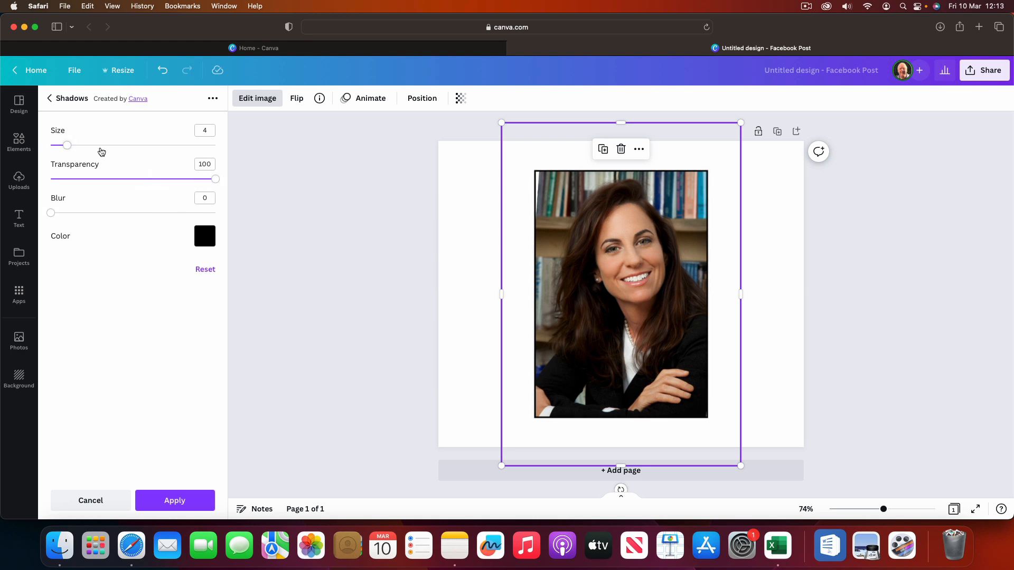
{"action": "left_click_drag", "start_coordinate": [67, 146], "coordinate": [92, 150]}
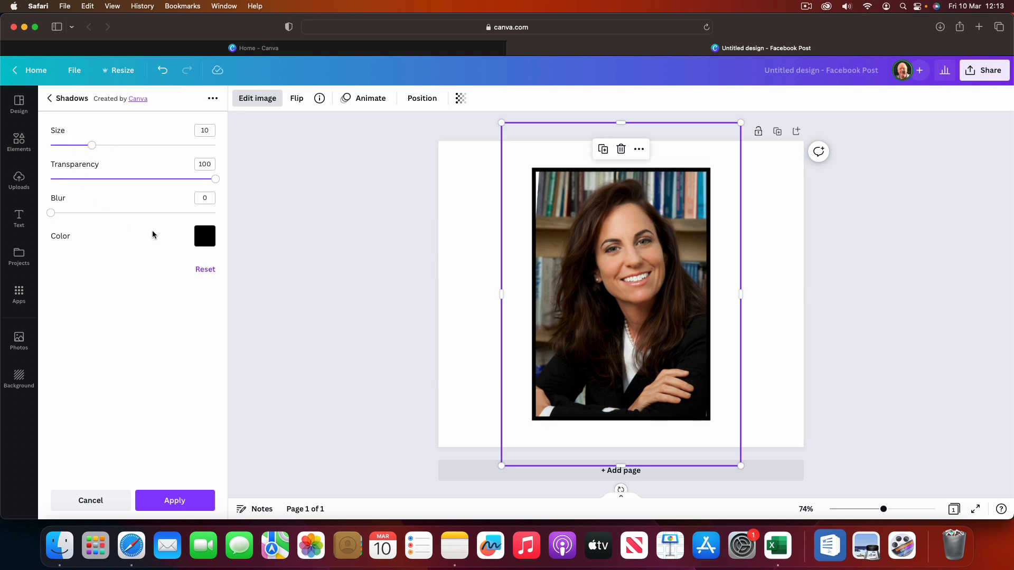
Step: Set the glow outline's colour to light pink #FFAFF0 and finish editing the photo
{"action": "left_click", "coordinate": [206, 236]}
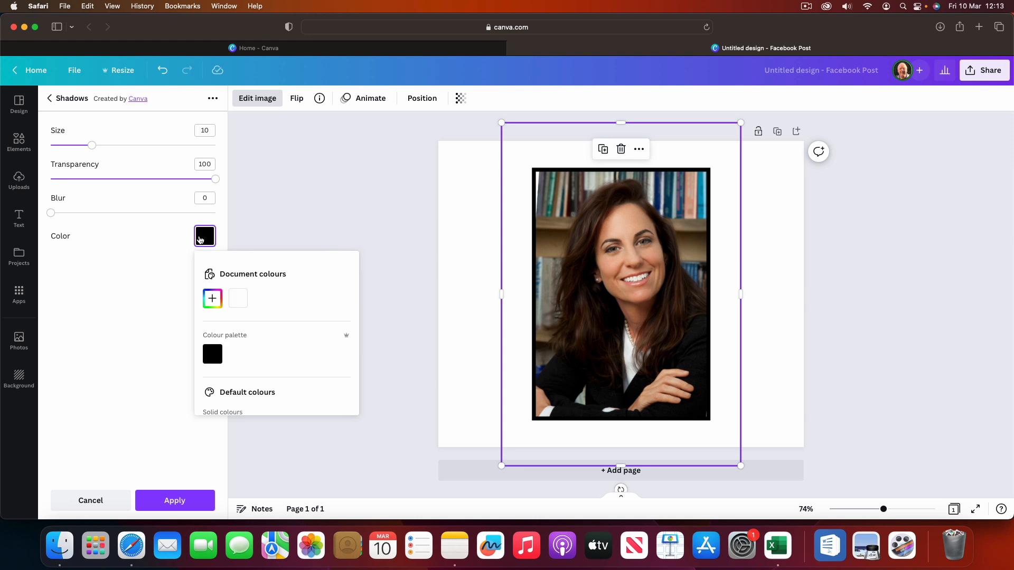
{"action": "left_click", "coordinate": [213, 298]}
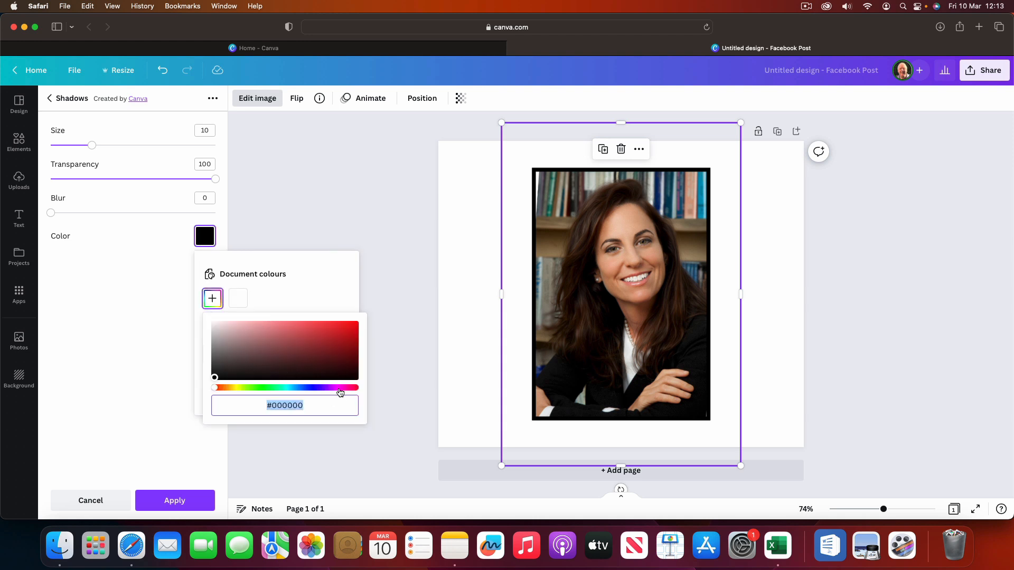
{"action": "left_click_drag", "start_coordinate": [214, 387], "coordinate": [336, 388]}
{"action": "left_click_drag", "start_coordinate": [277, 347], "coordinate": [258, 310]}
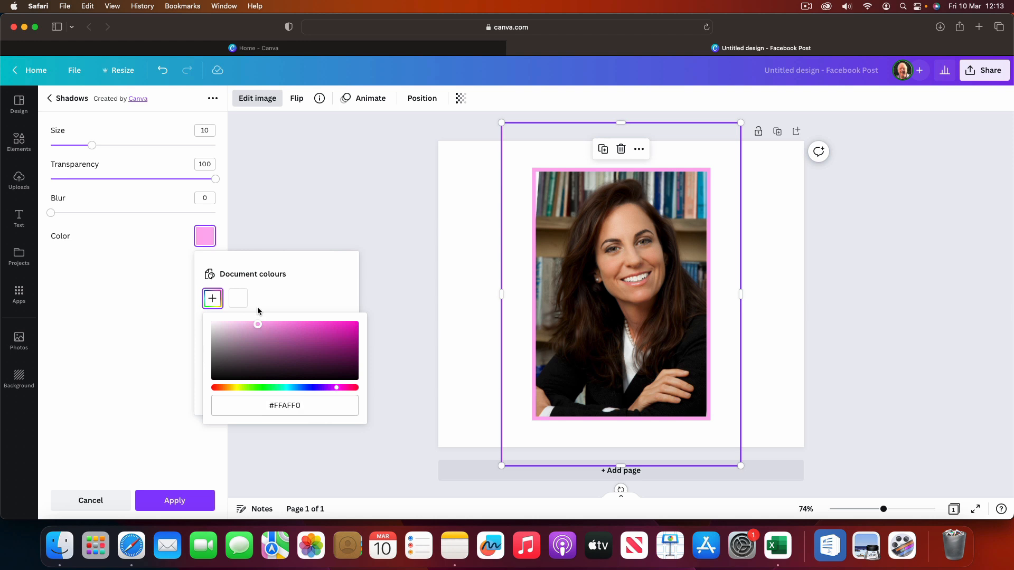
{"action": "left_click", "coordinate": [286, 216]}
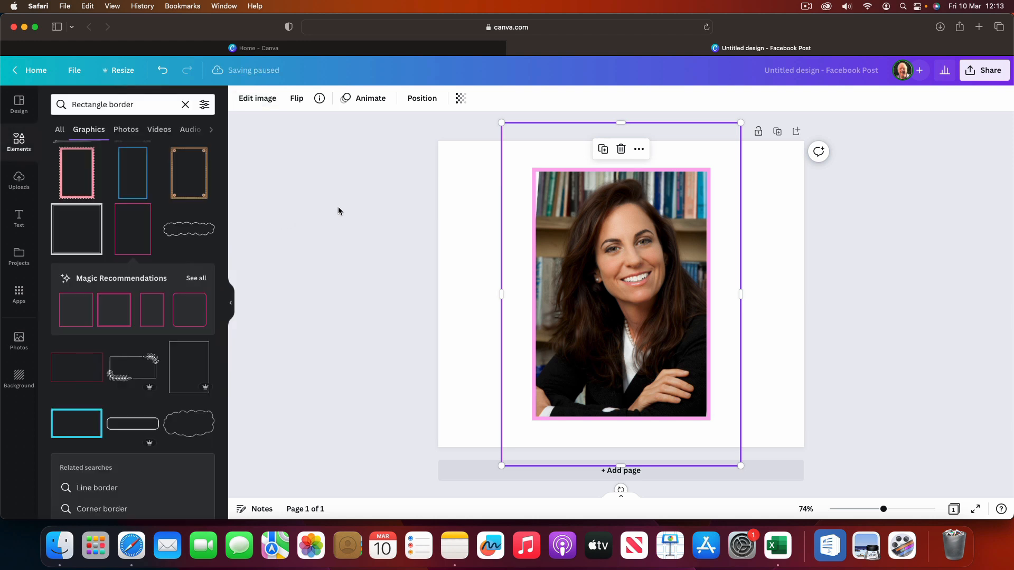
{"action": "left_click", "coordinate": [454, 202]}
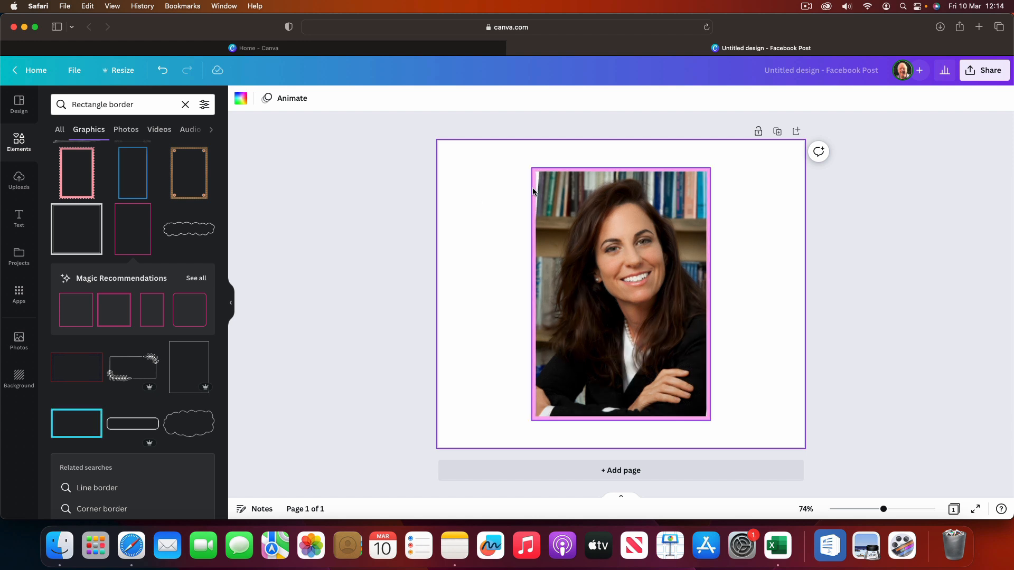
Step: Add a second Glow shadow to the pink-outlined photo and open its settings
{"action": "left_click", "coordinate": [572, 195]}
{"action": "left_click", "coordinate": [248, 100]}
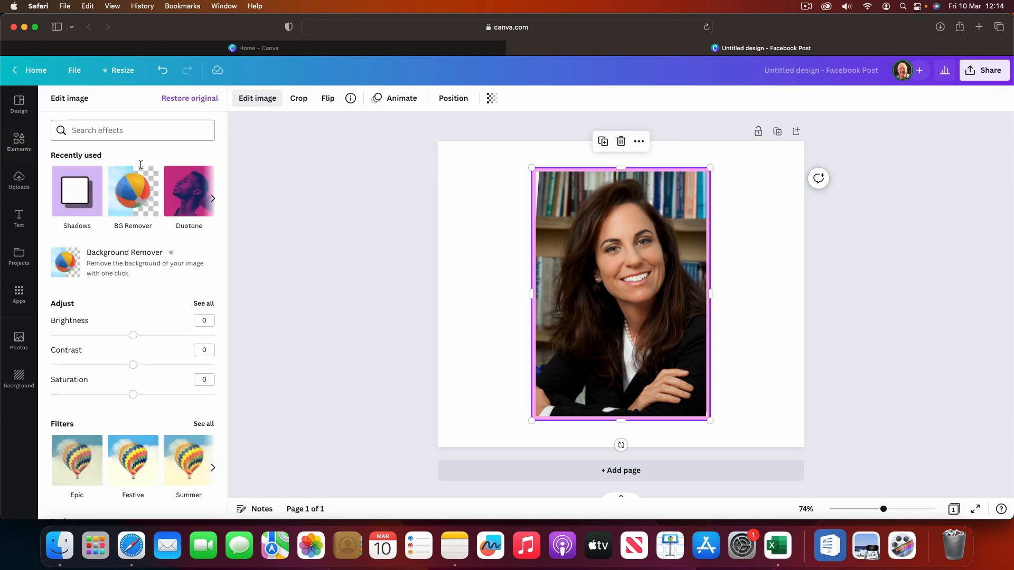
{"action": "scroll", "coordinate": [102, 309], "scroll_direction": "down", "scroll_amount": 10}
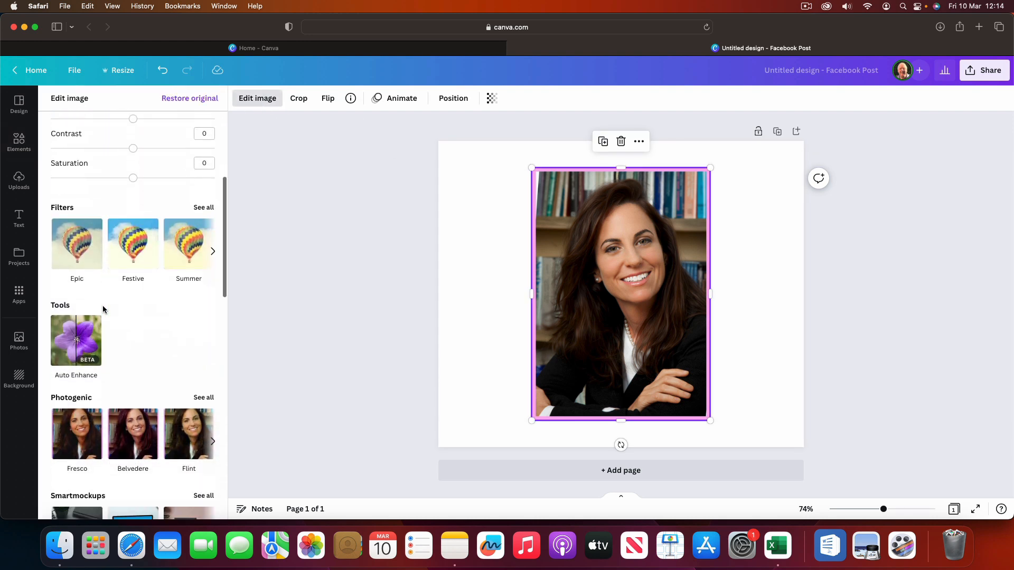
{"action": "scroll", "coordinate": [102, 305], "scroll_direction": "down", "scroll_amount": 3}
{"action": "left_click", "coordinate": [77, 211]}
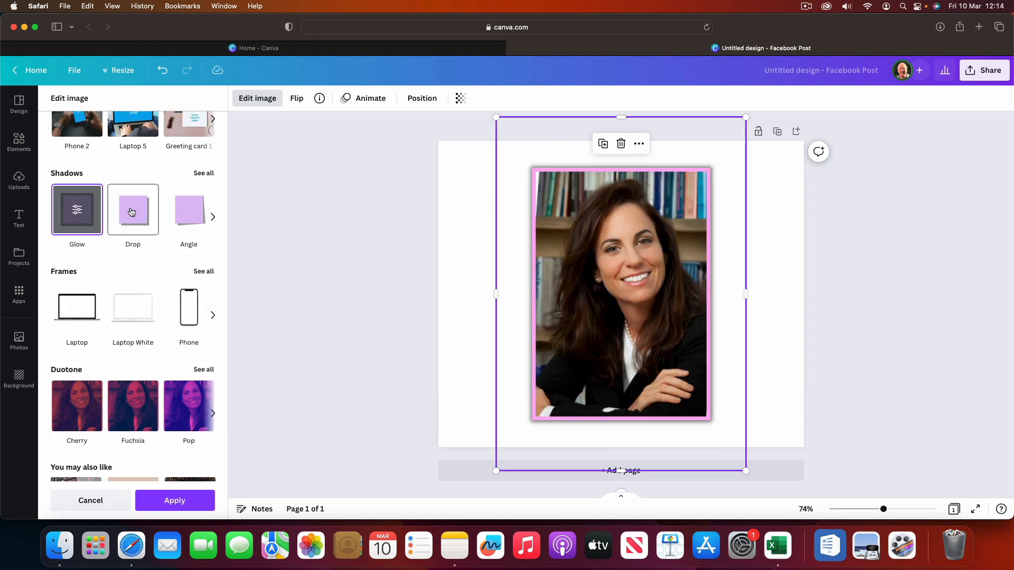
{"action": "left_click", "coordinate": [78, 211]}
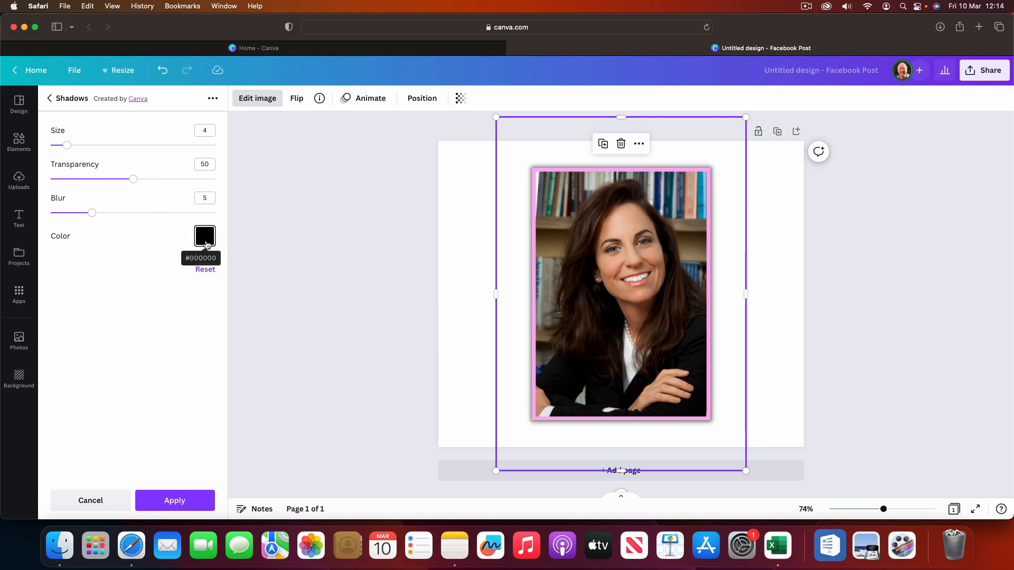
Step: Set the second glow's colour to bright pink #FF55E4
{"action": "left_click", "coordinate": [205, 237]}
{"action": "left_click", "coordinate": [212, 298]}
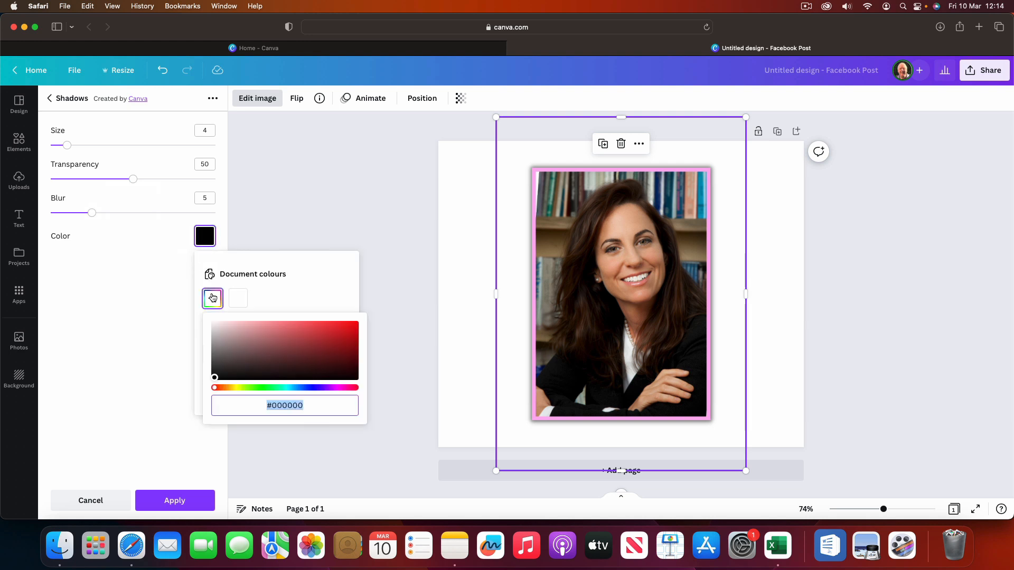
{"action": "left_click", "coordinate": [341, 388]}
{"action": "left_click_drag", "start_coordinate": [310, 338], "coordinate": [310, 323]}
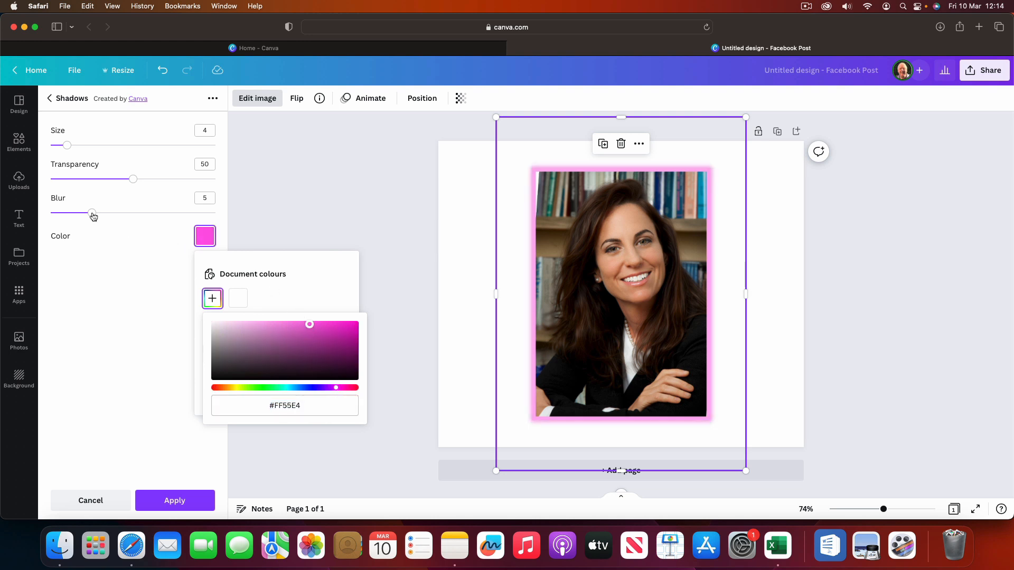
Step: Set the second glow's blur to 0, transparency to 100 and size to 10, and finish editing the photo
{"action": "left_click_drag", "start_coordinate": [92, 212], "coordinate": [47, 212]}
{"action": "left_click_drag", "start_coordinate": [133, 179], "coordinate": [222, 183]}
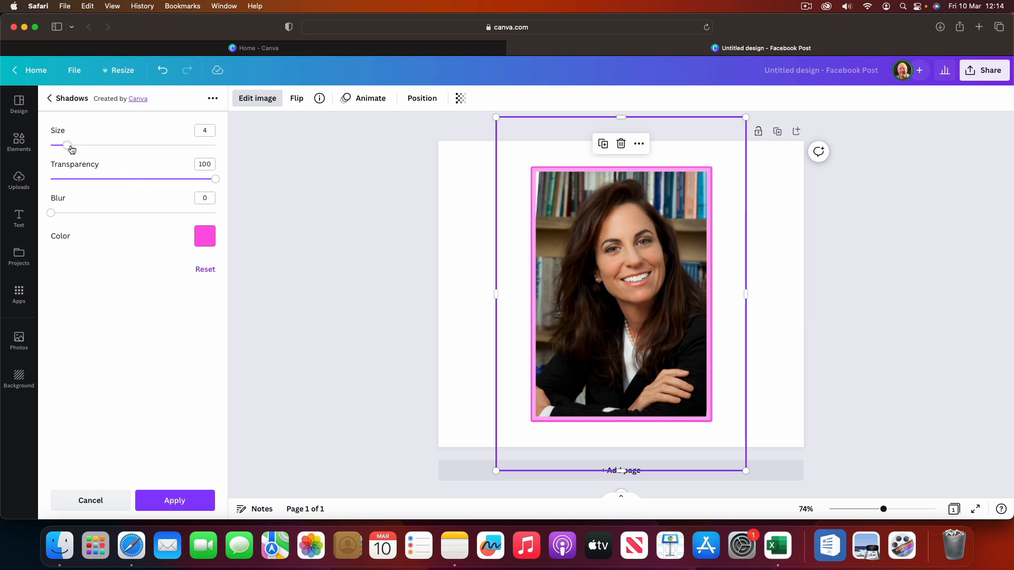
{"action": "left_click_drag", "start_coordinate": [69, 146], "coordinate": [72, 146]}
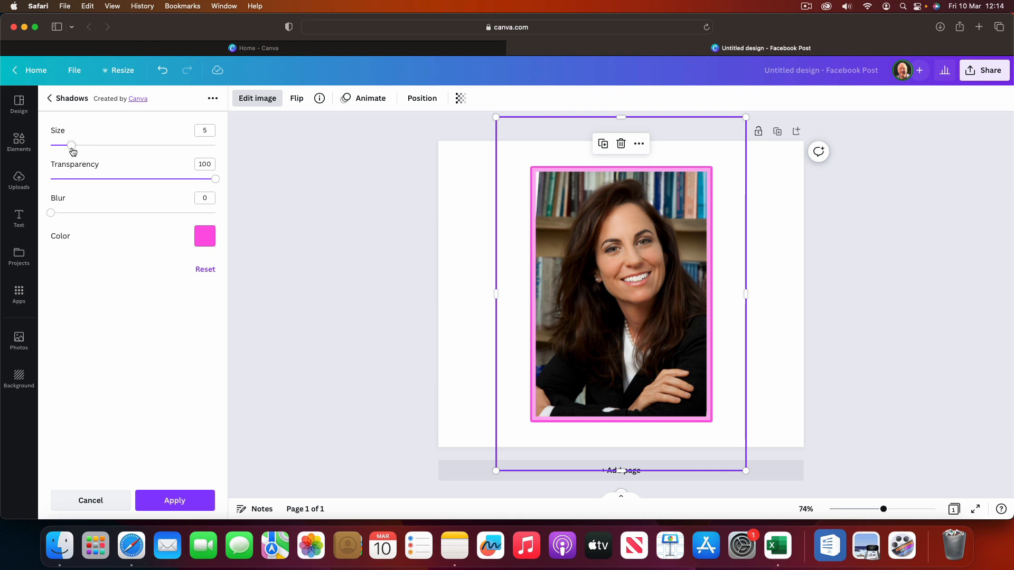
{"action": "left_click_drag", "start_coordinate": [74, 150], "coordinate": [88, 151]}
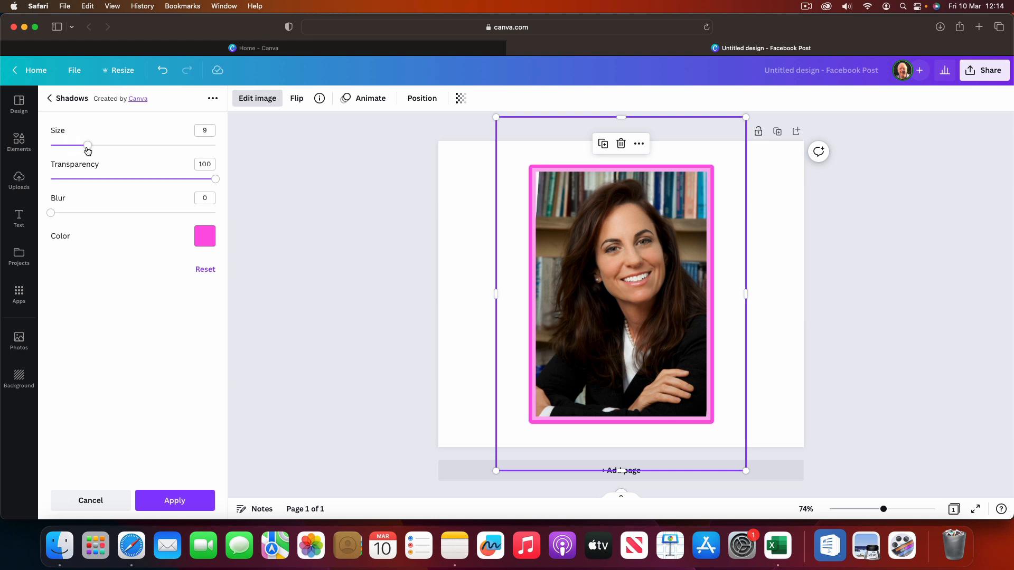
{"action": "left_click_drag", "start_coordinate": [90, 150], "coordinate": [93, 150]}
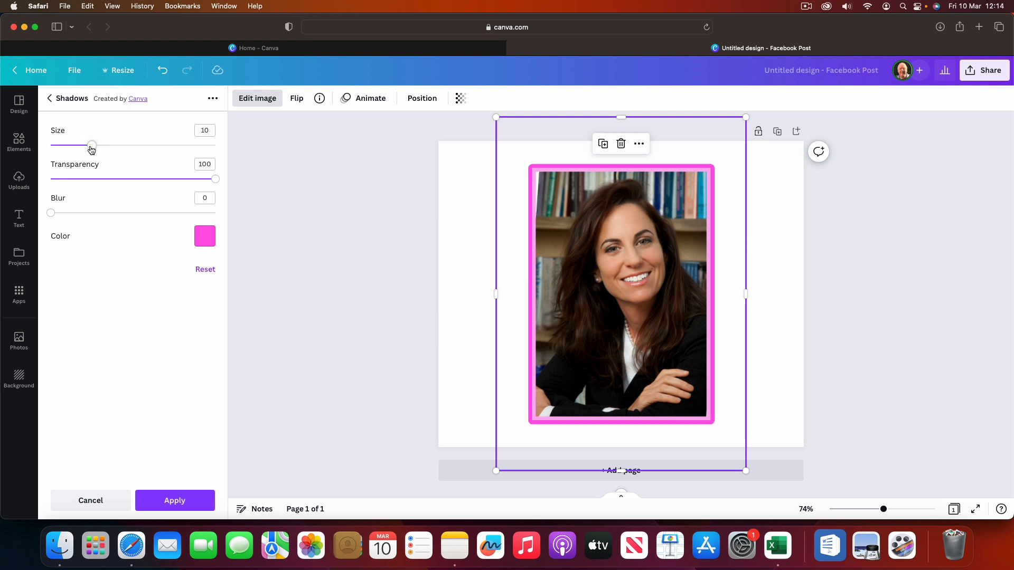
{"action": "left_click", "coordinate": [309, 178]}
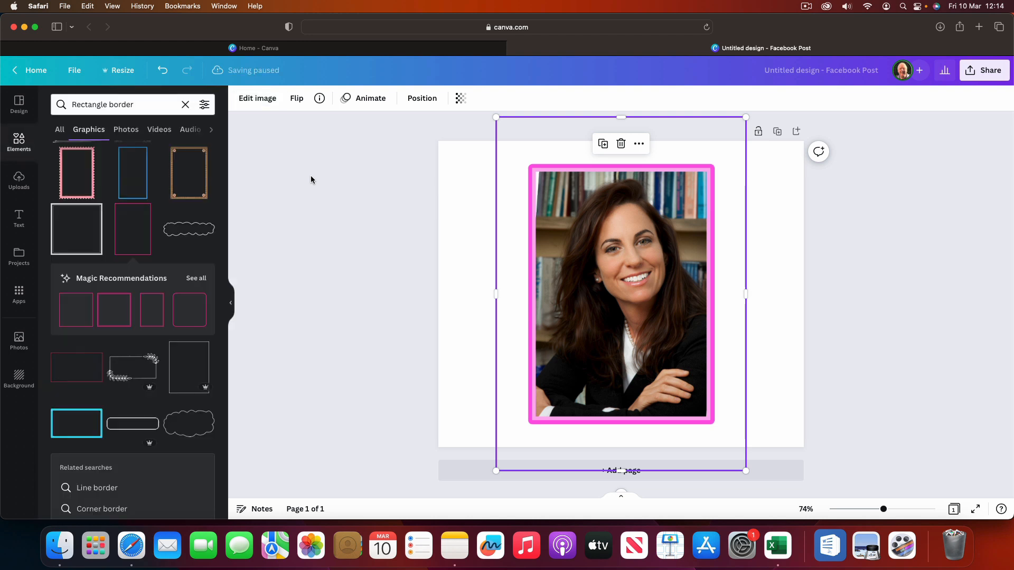
{"action": "left_click", "coordinate": [448, 197]}
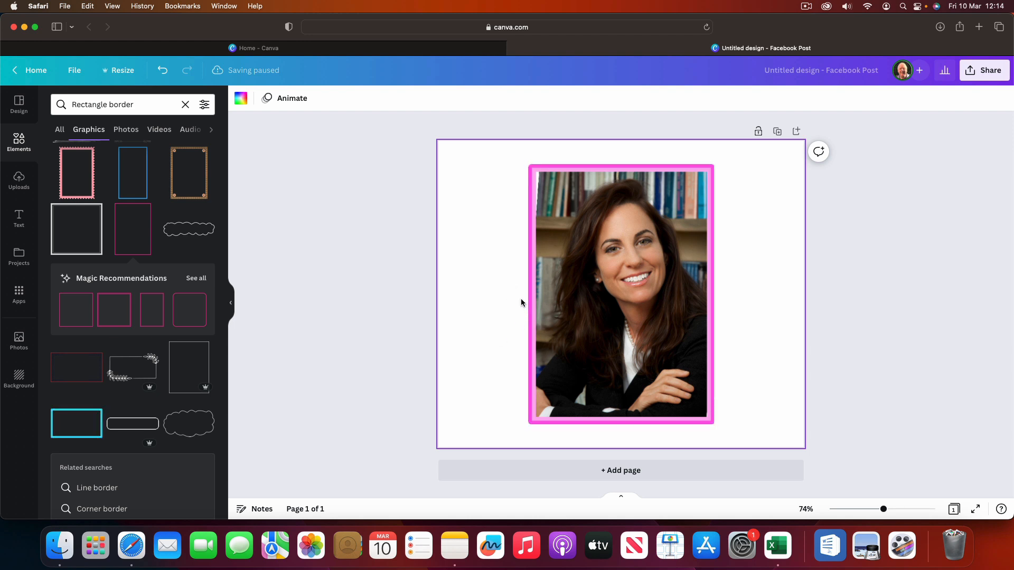
{"action": "left_click", "coordinate": [595, 279]}
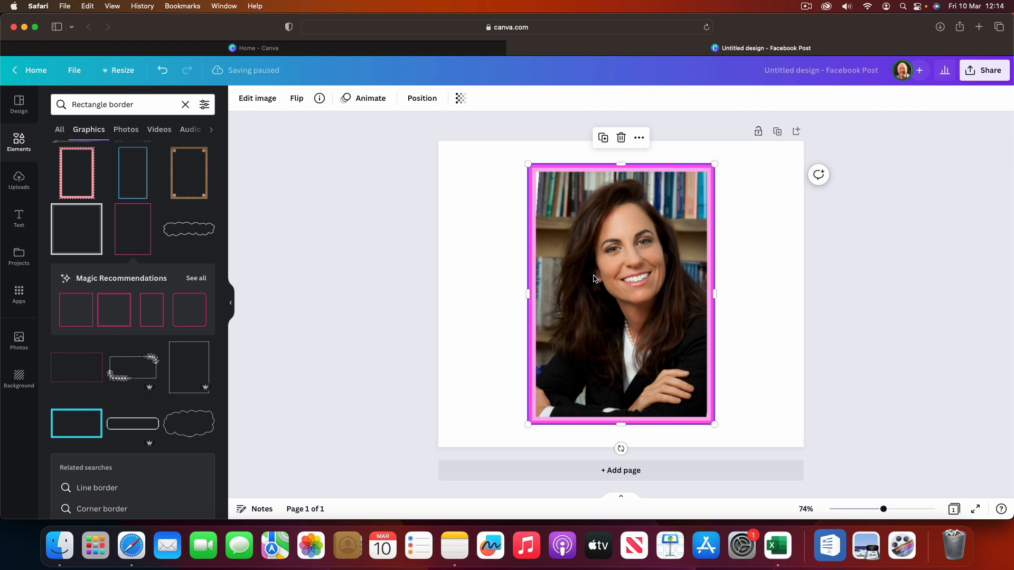
{"action": "left_click", "coordinate": [257, 98]}
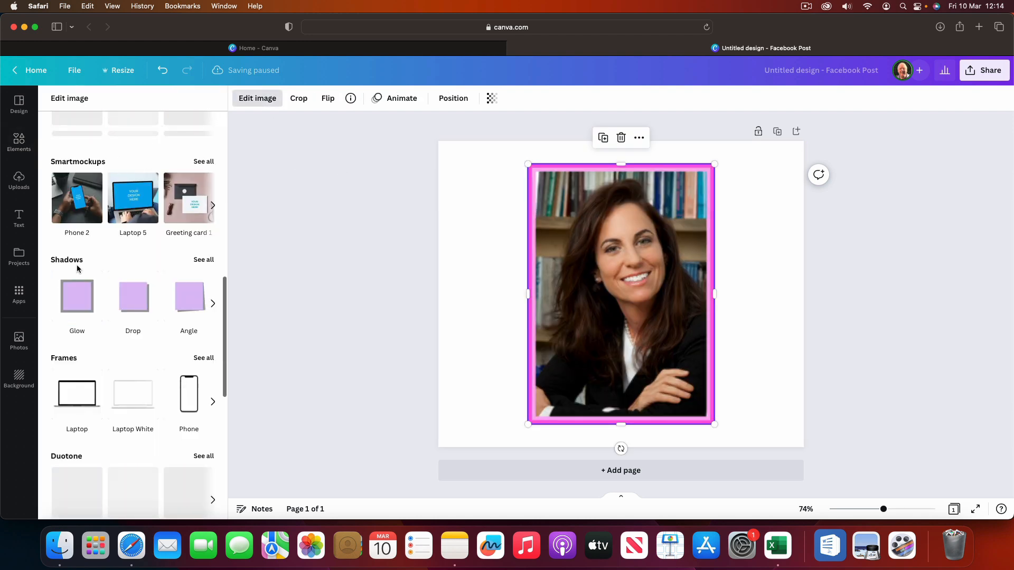
{"action": "left_click", "coordinate": [451, 233]}
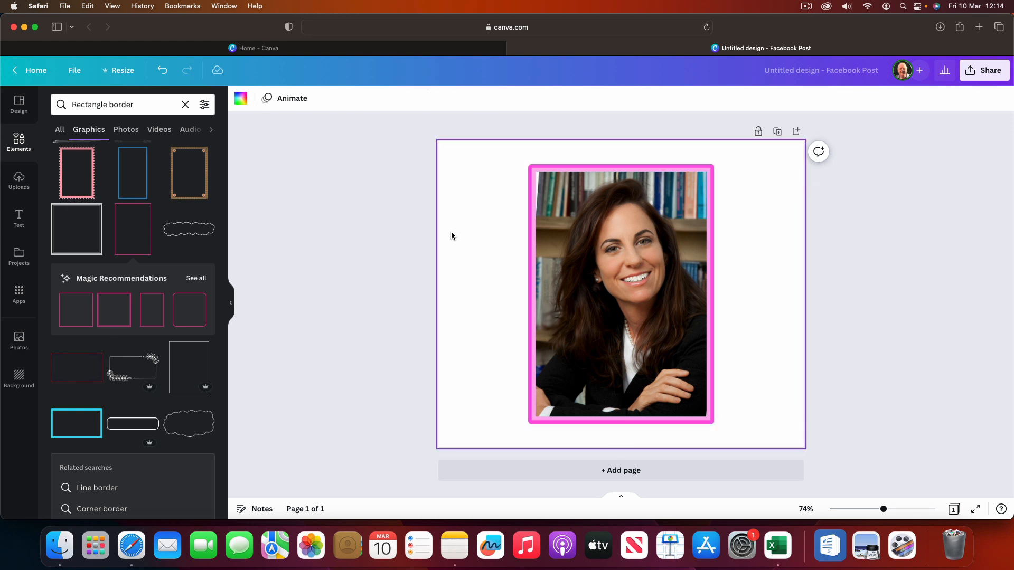